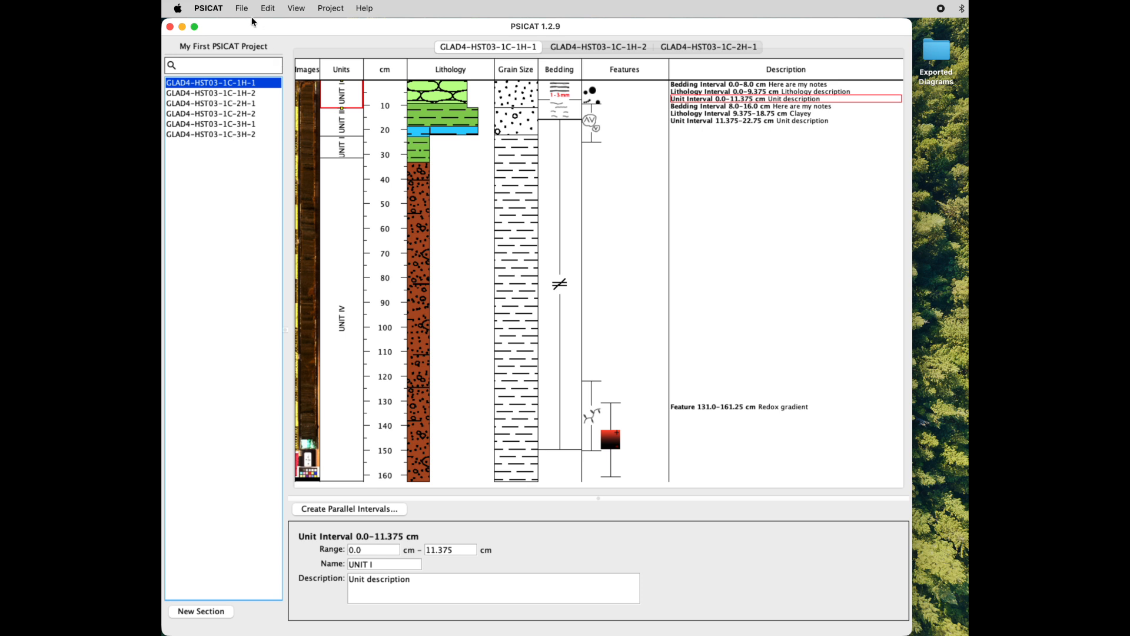
Start a diagram export and choose the single section GLAD4-HST03-1C-1H-1 as the section to export
{"action": "left_click", "coordinate": [247, 11]}
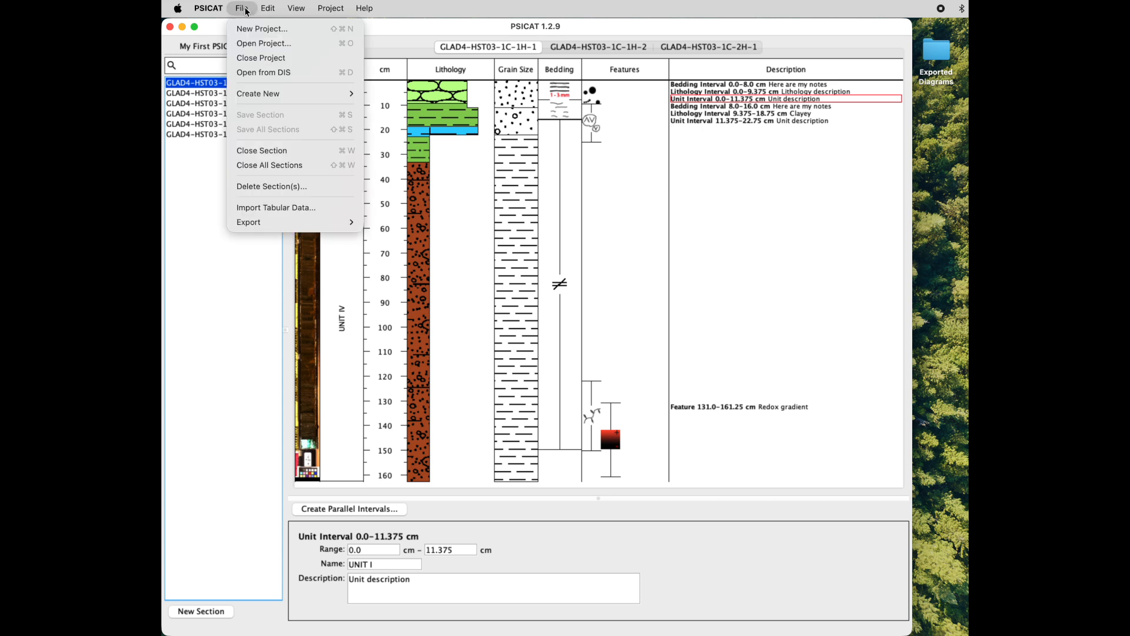
{"action": "mouse_move", "coordinate": [290, 227]}
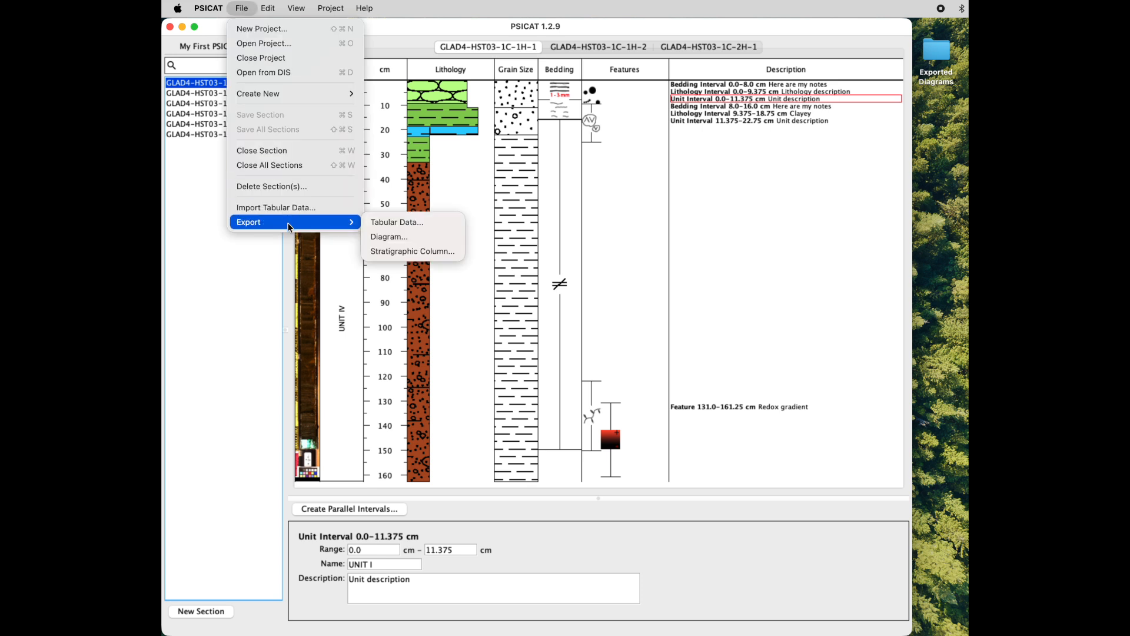
{"action": "left_click", "coordinate": [406, 240]}
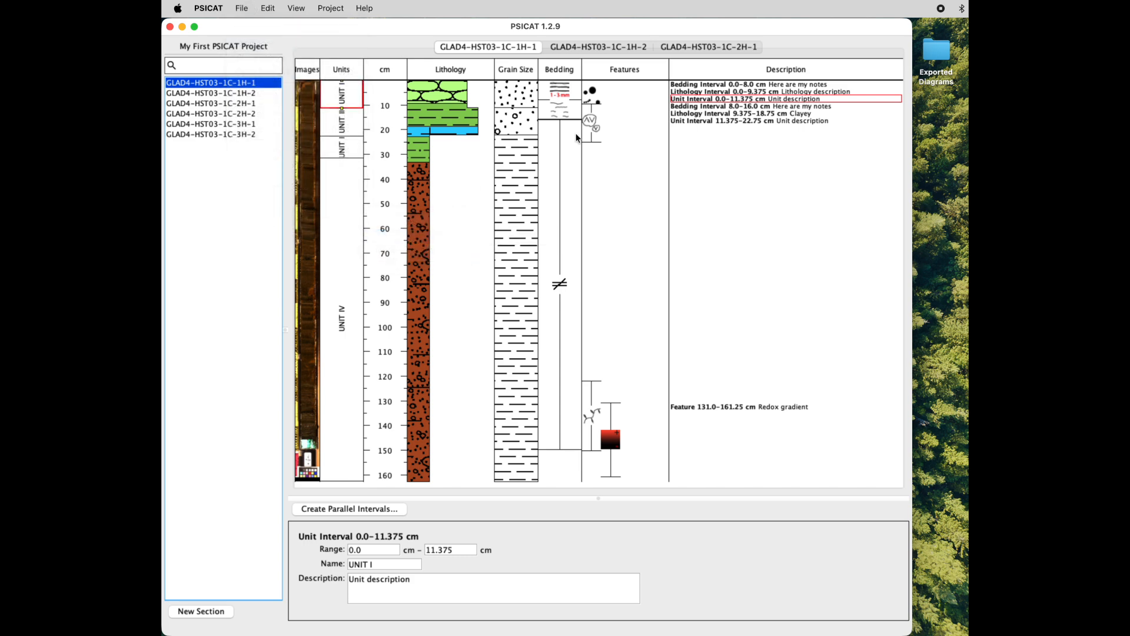
{"action": "left_click_drag", "start_coordinate": [634, 124], "coordinate": [708, 63]}
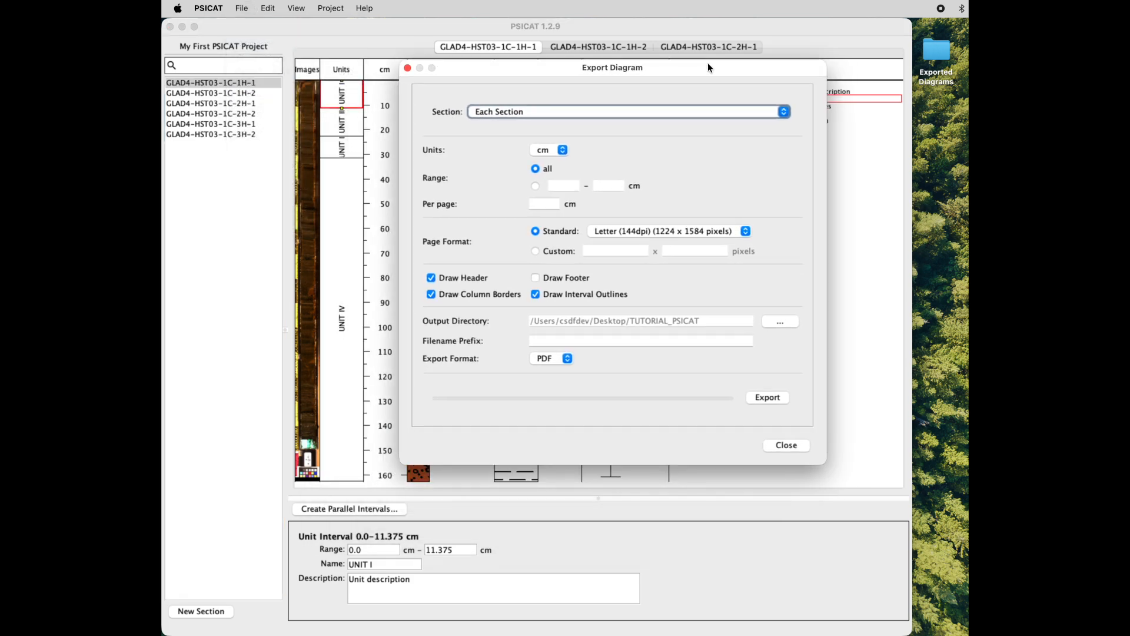
{"action": "left_click", "coordinate": [693, 112]}
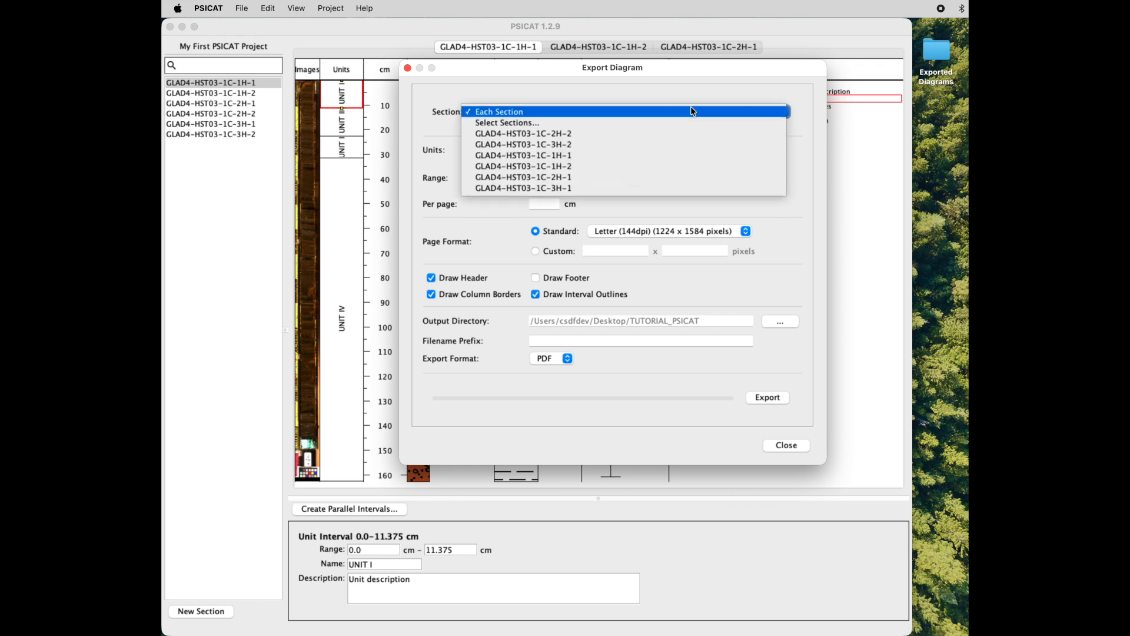
{"action": "left_click", "coordinate": [711, 87]}
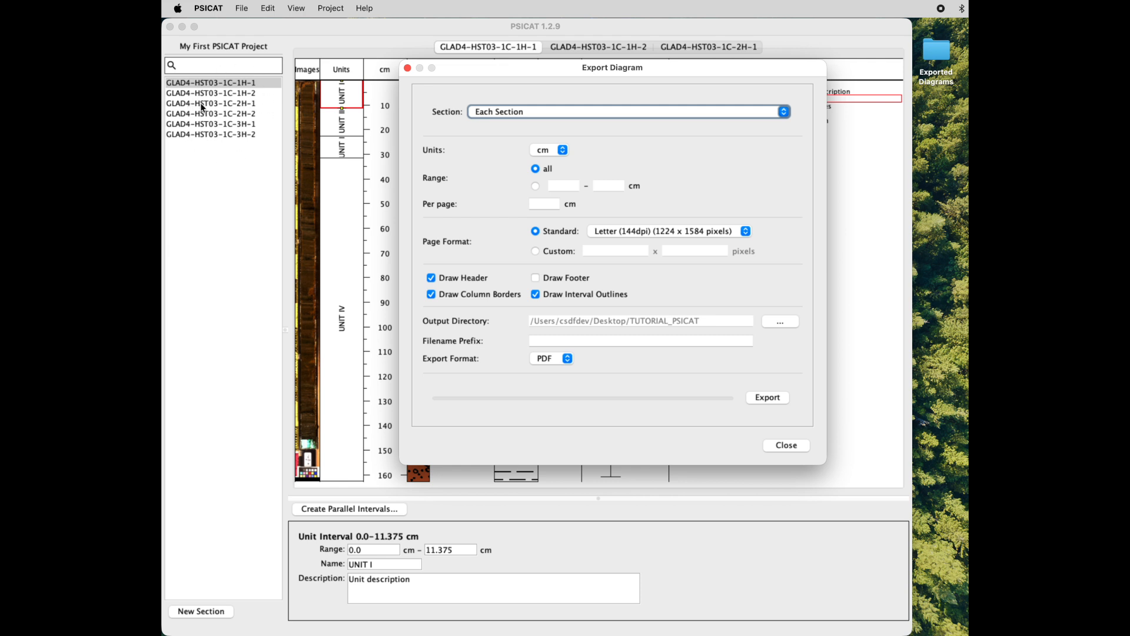
{"action": "left_click", "coordinate": [610, 113]}
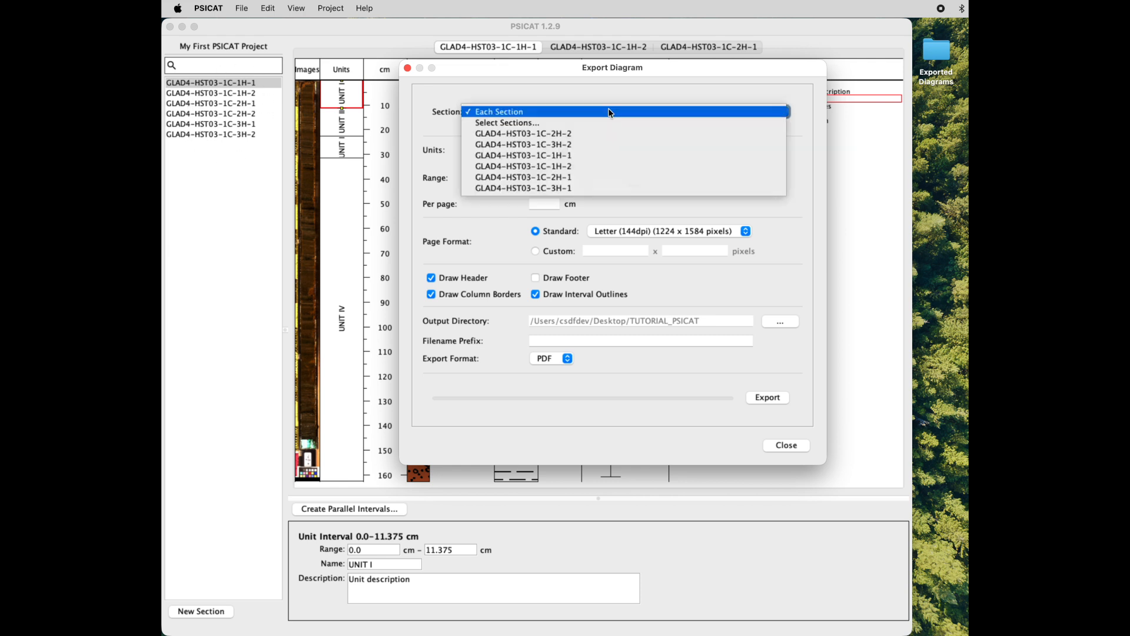
{"action": "left_click", "coordinate": [582, 157]}
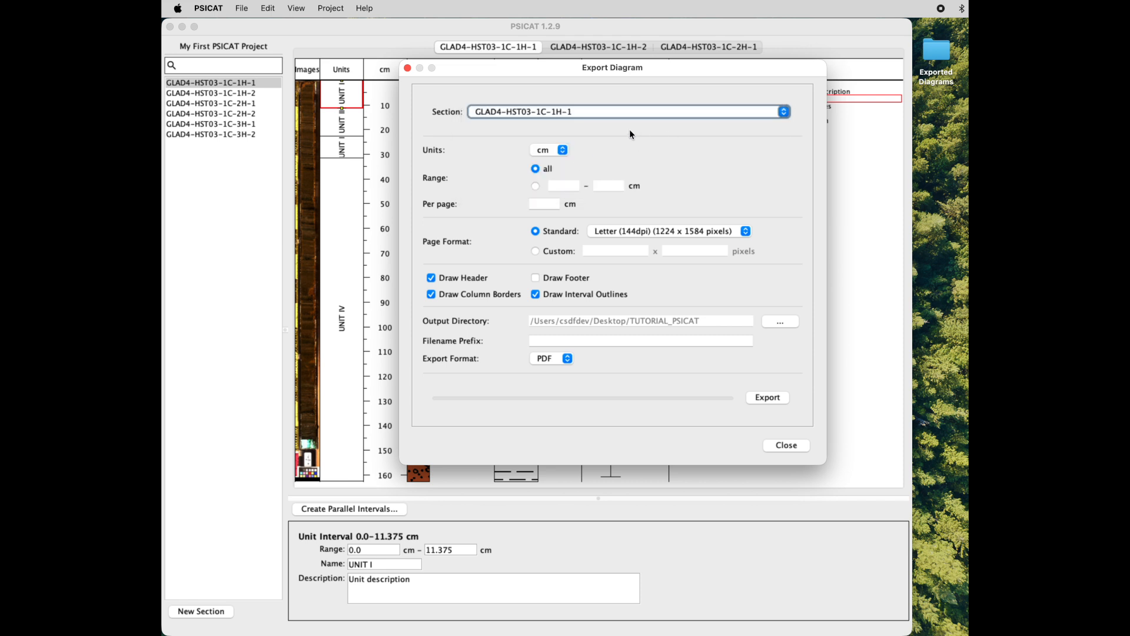
Try a custom selection of sections 1H-1, 1H-2, 2H-1 and 2H-2, cancel it and return to GLAD4-HST03-1C-1H-1
{"action": "left_click", "coordinate": [673, 112]}
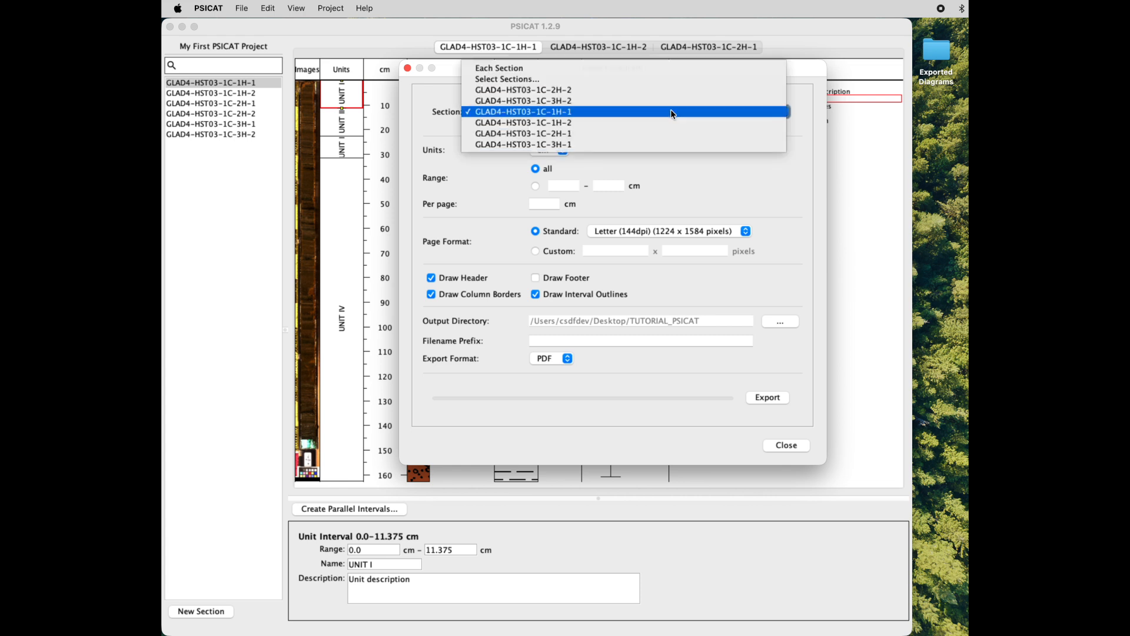
{"action": "left_click", "coordinate": [546, 79]}
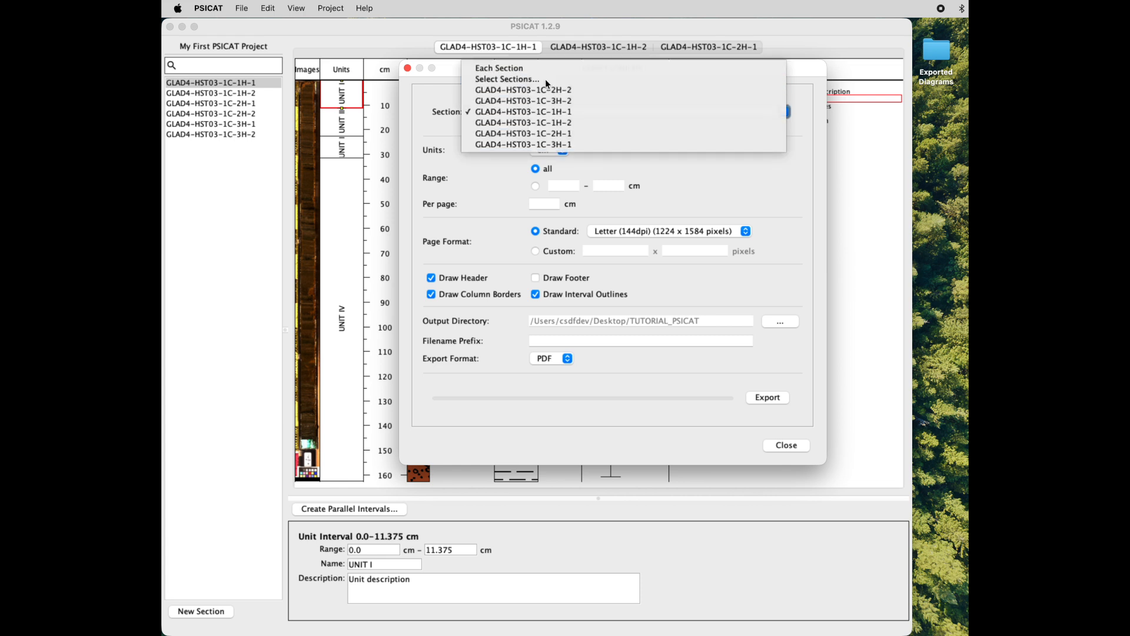
{"action": "left_click", "coordinate": [479, 484]}
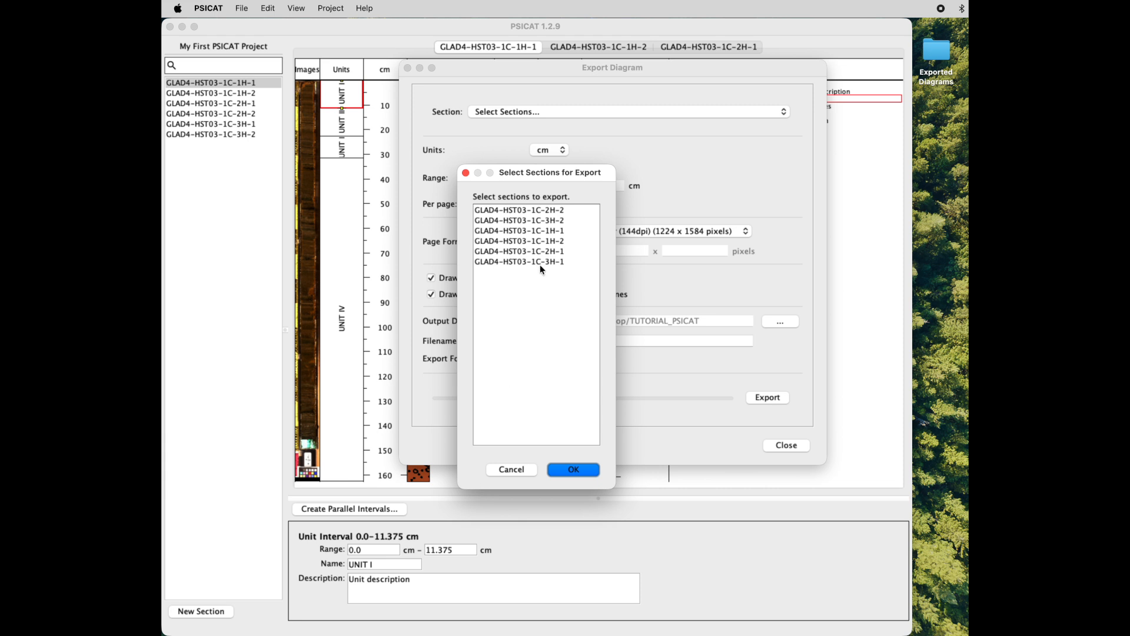
{"action": "left_click", "coordinate": [534, 230]}
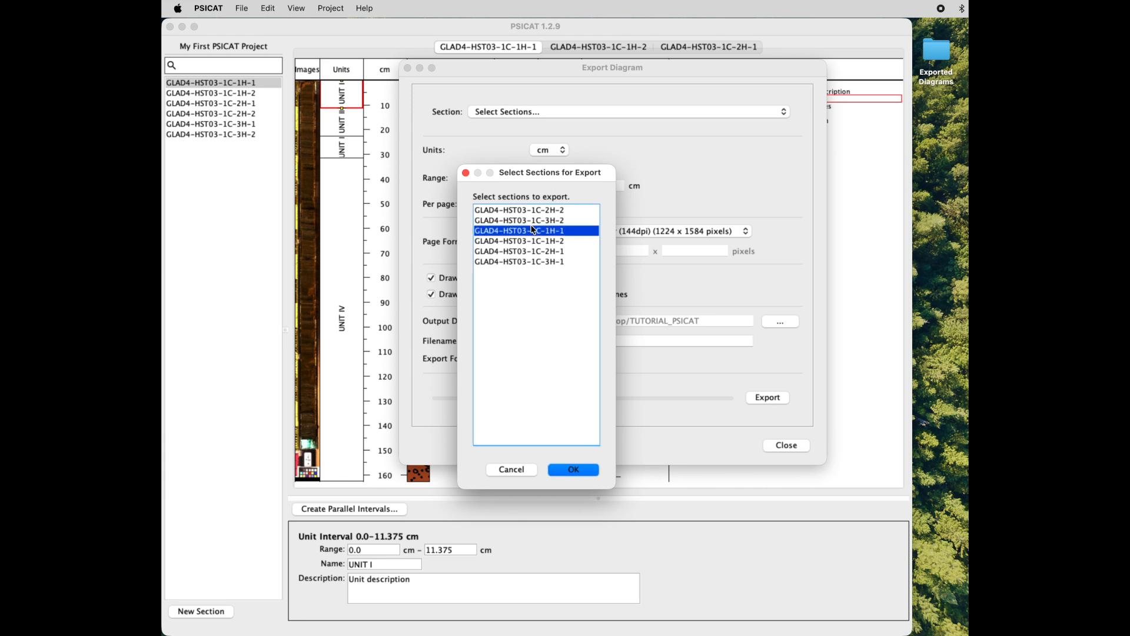
{"action": "left_click", "coordinate": [547, 252], "text": "shift"}
{"action": "left_click", "coordinate": [558, 211], "text": "super"}
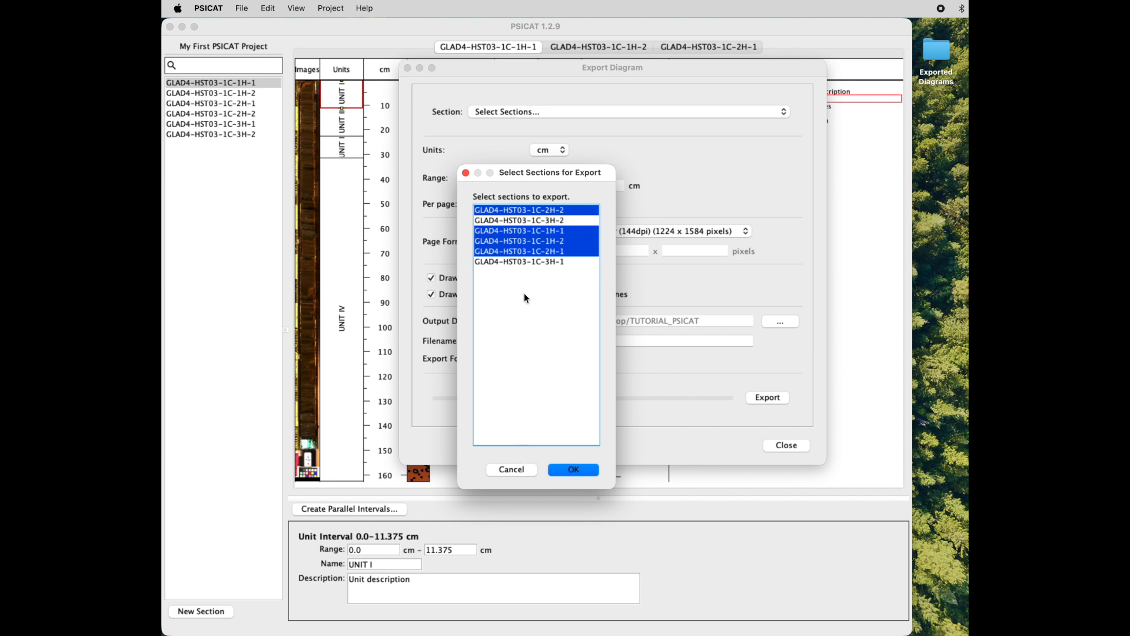
{"action": "left_click", "coordinate": [511, 470]}
{"action": "left_click", "coordinate": [687, 108]}
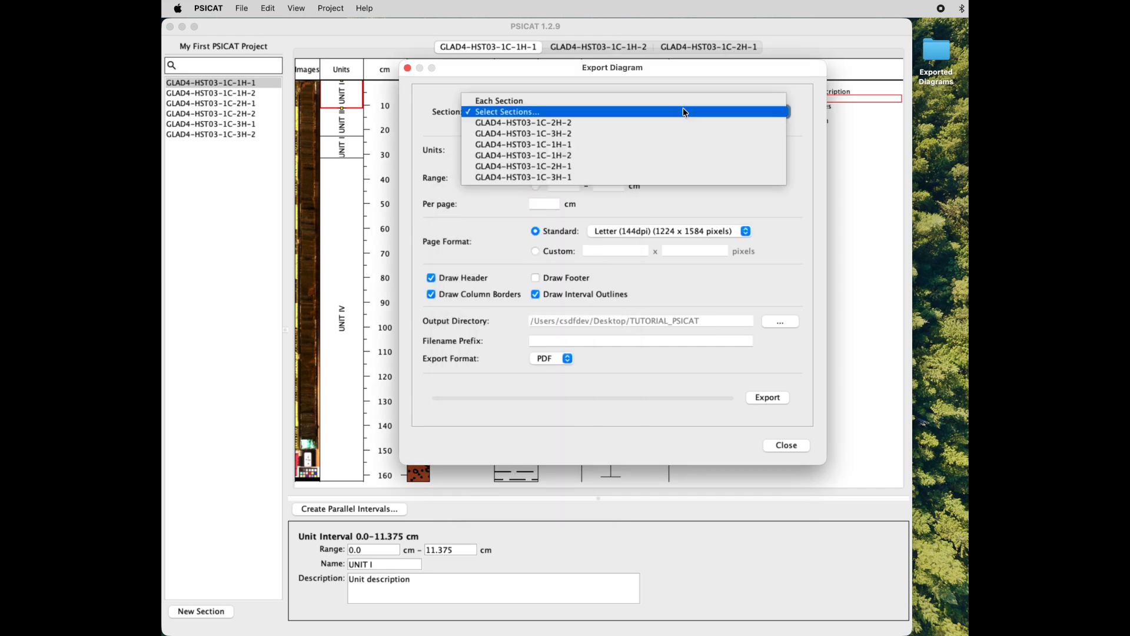
{"action": "left_click", "coordinate": [662, 144]}
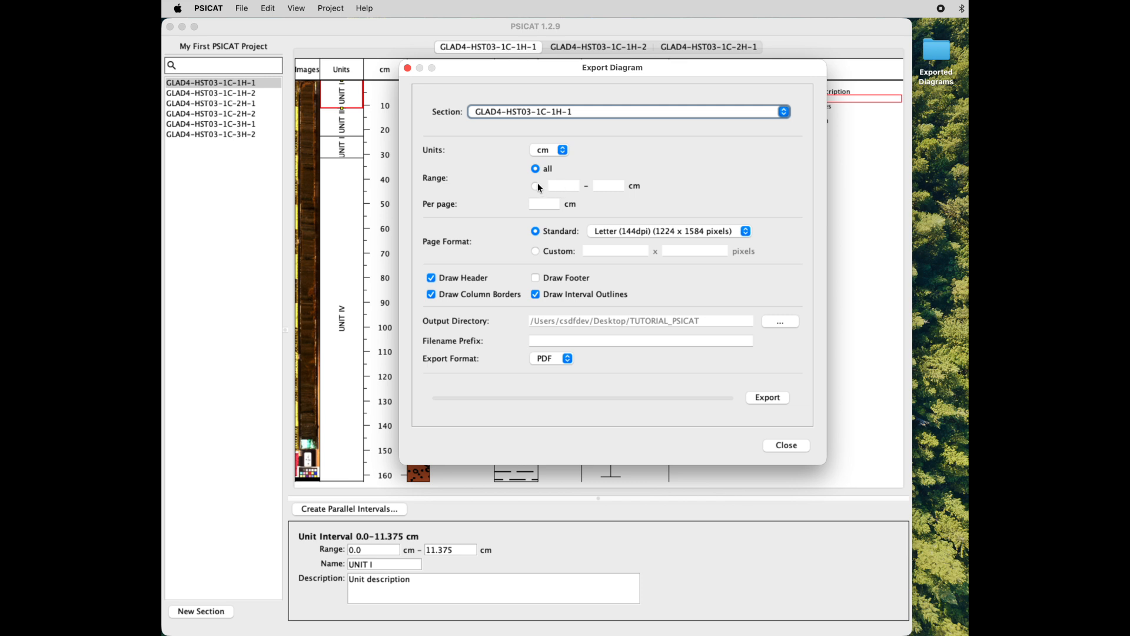
Try a custom export range of 20 to 50 cm and switch the range back to all
{"action": "left_click", "coordinate": [563, 186]}
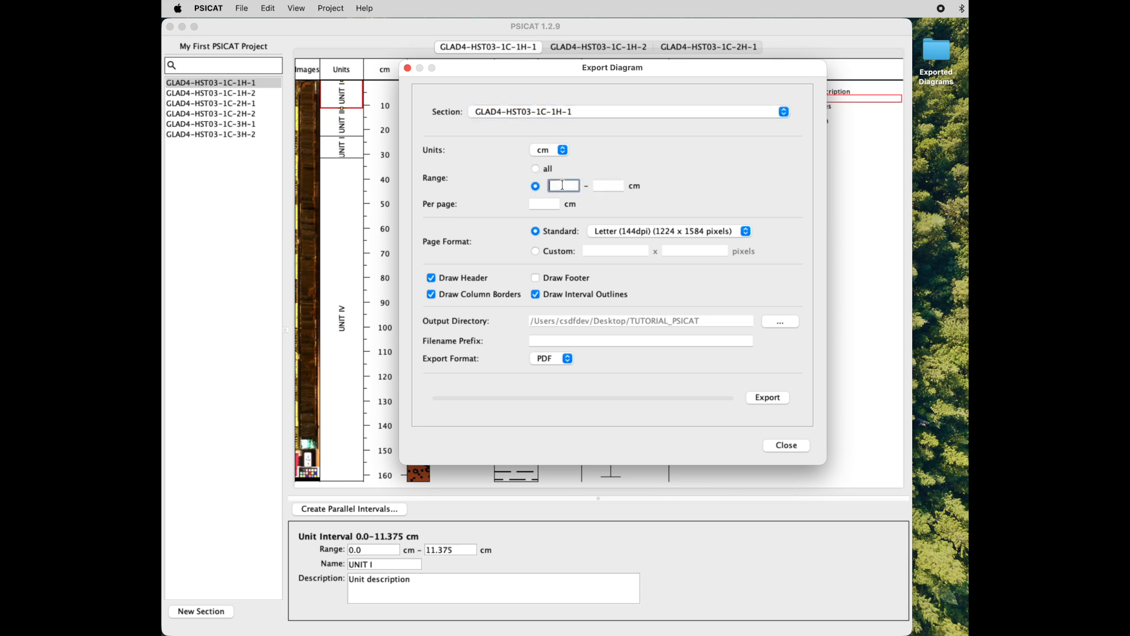
{"action": "type", "text": "20"}
{"action": "key", "text": "Tab"}
{"action": "type", "text": "50"}
{"action": "left_click", "coordinate": [547, 204]}
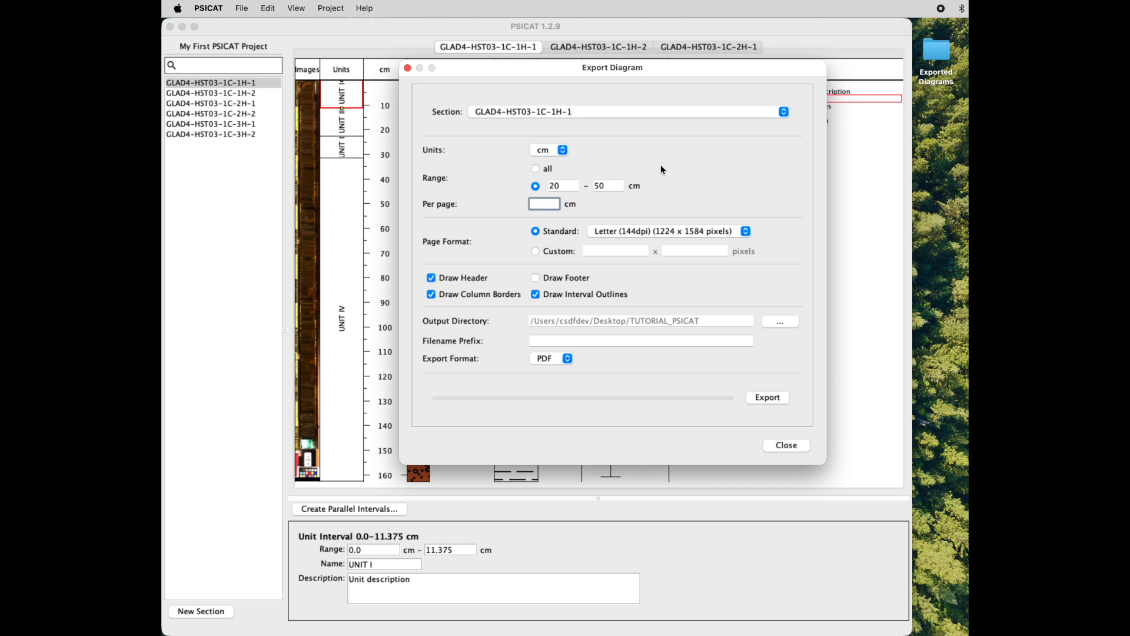
{"action": "left_click", "coordinate": [537, 170]}
Try a page length of 85 cm per page and clear the value again
{"action": "left_click", "coordinate": [619, 114]}
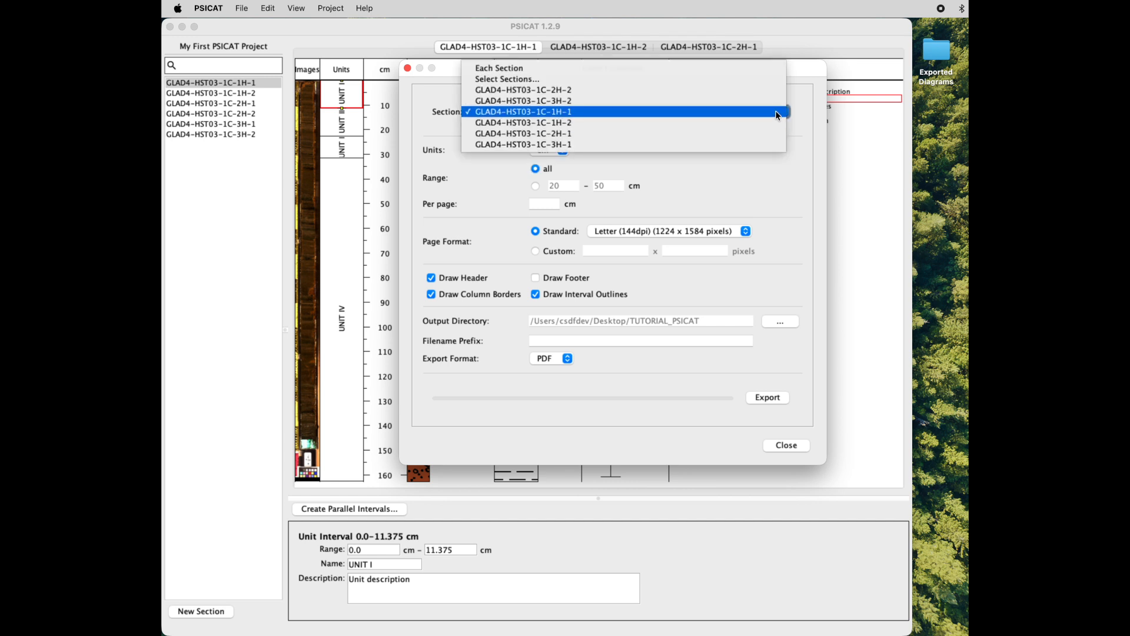
{"action": "left_click", "coordinate": [808, 109]}
{"action": "left_click", "coordinate": [551, 204]}
{"action": "type", "text": "85"}
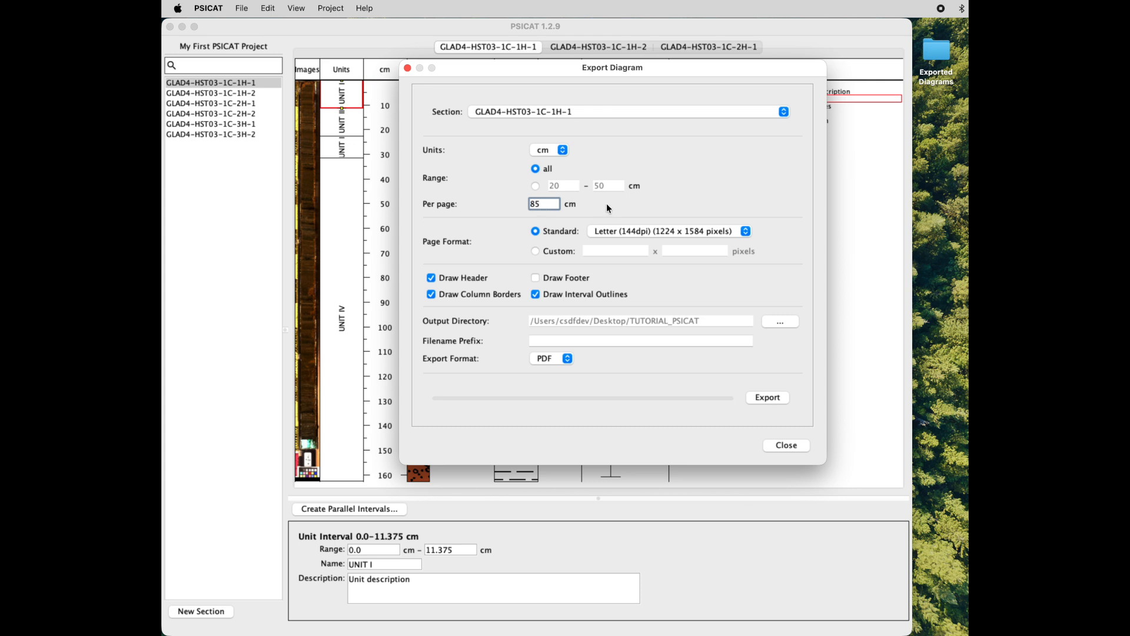
{"action": "key", "text": "BackSpace"}
{"action": "key", "text": "BackSpace"}
Try the custom page format and switch back to the standard Letter (144dpi) format
{"action": "left_click", "coordinate": [747, 231]}
{"action": "left_click_drag", "start_coordinate": [751, 252], "coordinate": [768, 224]}
{"action": "left_click", "coordinate": [585, 245]}
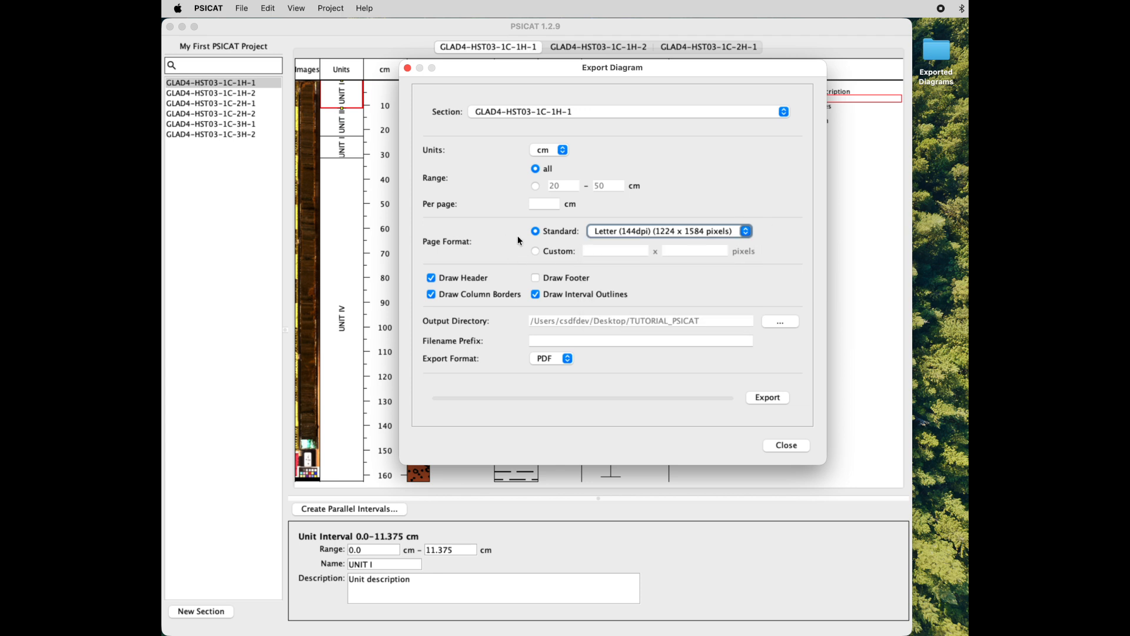
{"action": "left_click", "coordinate": [536, 252]}
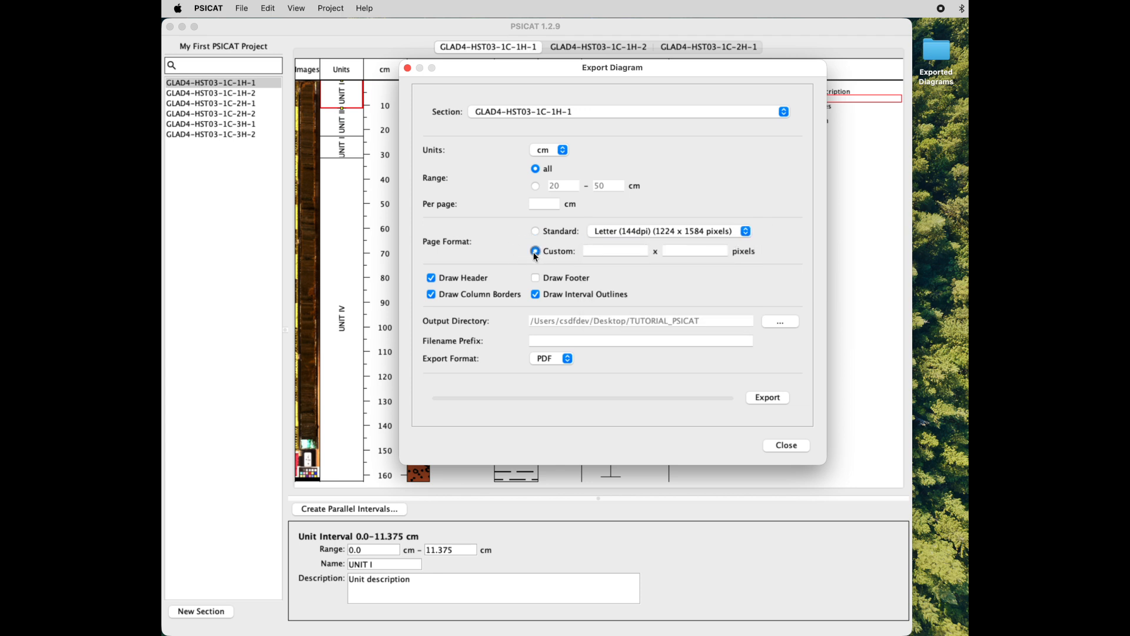
{"action": "left_click", "coordinate": [617, 251]}
{"action": "left_click", "coordinate": [693, 253]}
{"action": "left_click", "coordinate": [537, 231]}
Set the output directory of the diagram export to the Exported Diagrams folder on the Desktop
{"action": "left_click", "coordinate": [777, 321]}
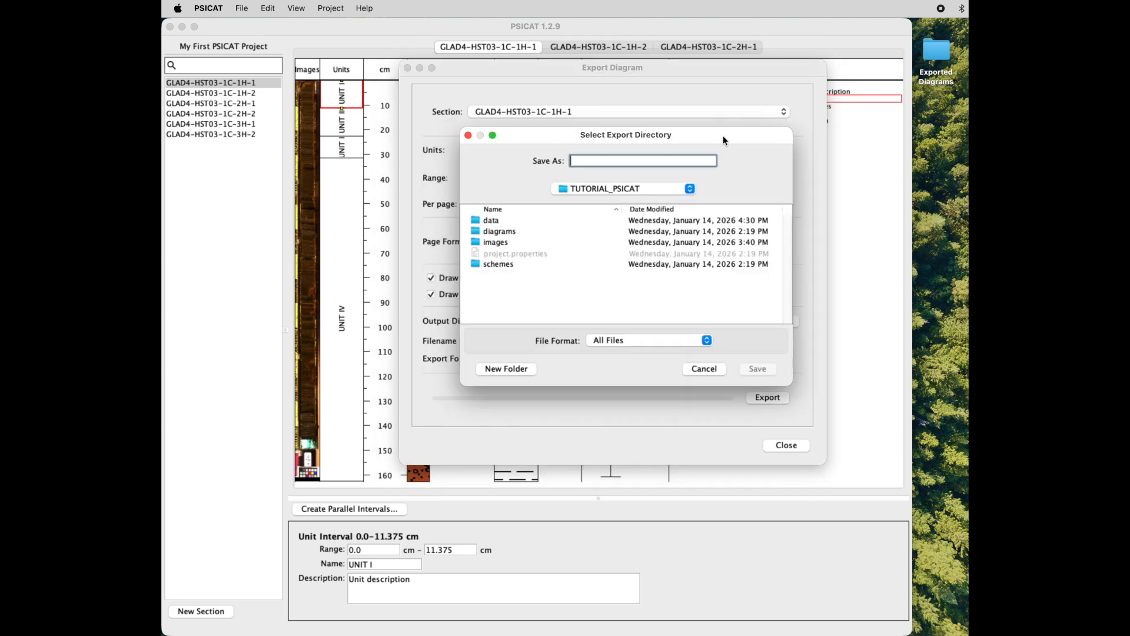
{"action": "left_click", "coordinate": [670, 196]}
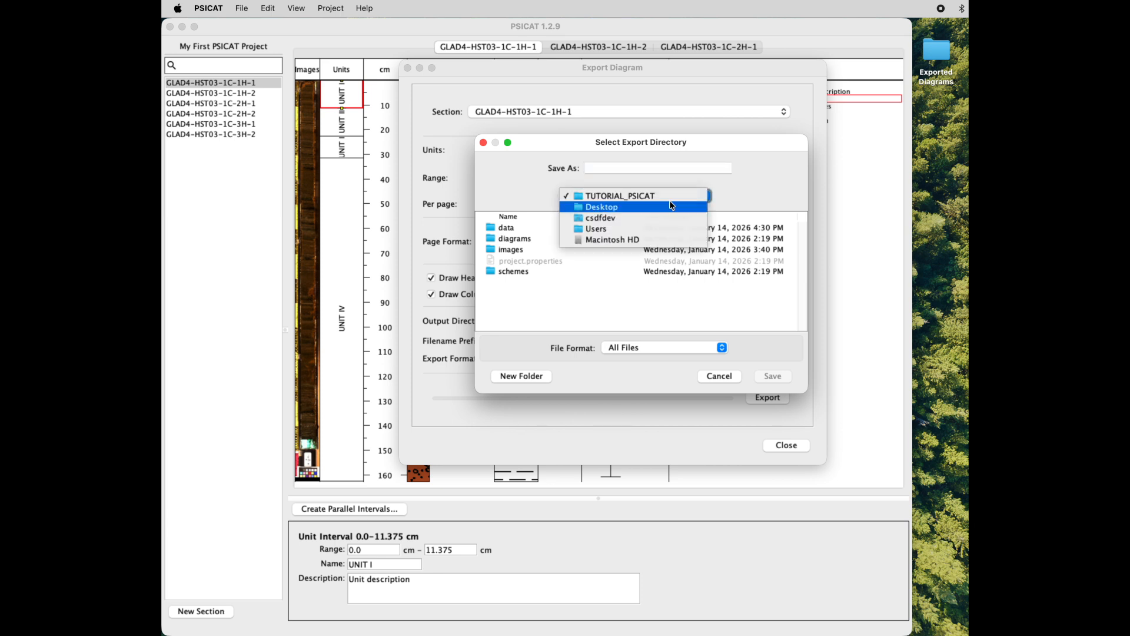
{"action": "key", "text": "Escape"}
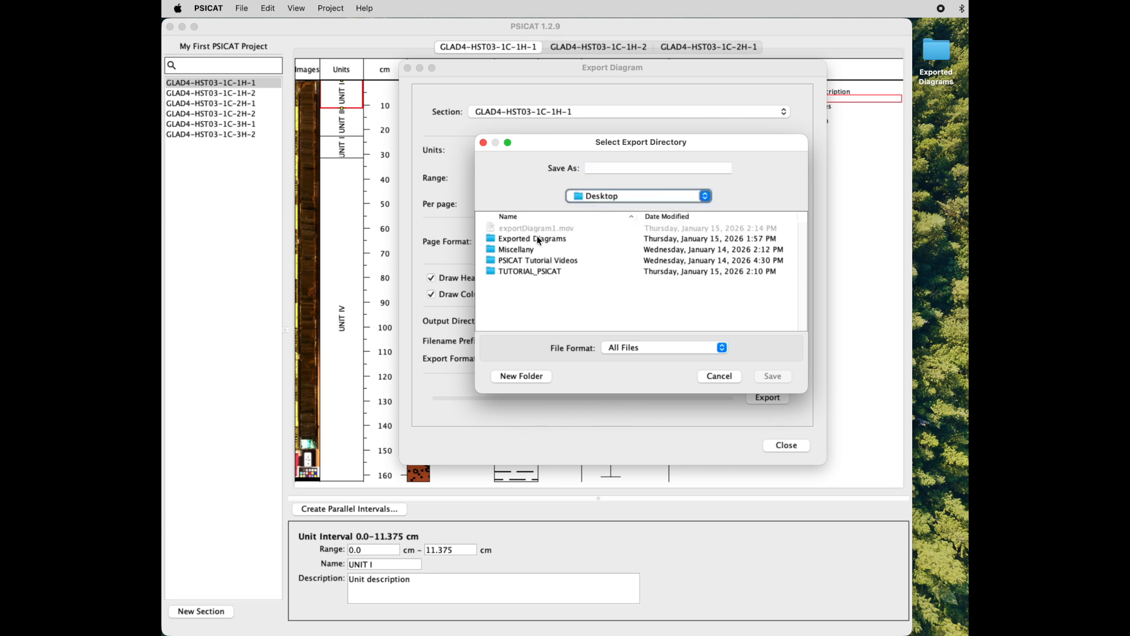
{"action": "left_click", "coordinate": [537, 238]}
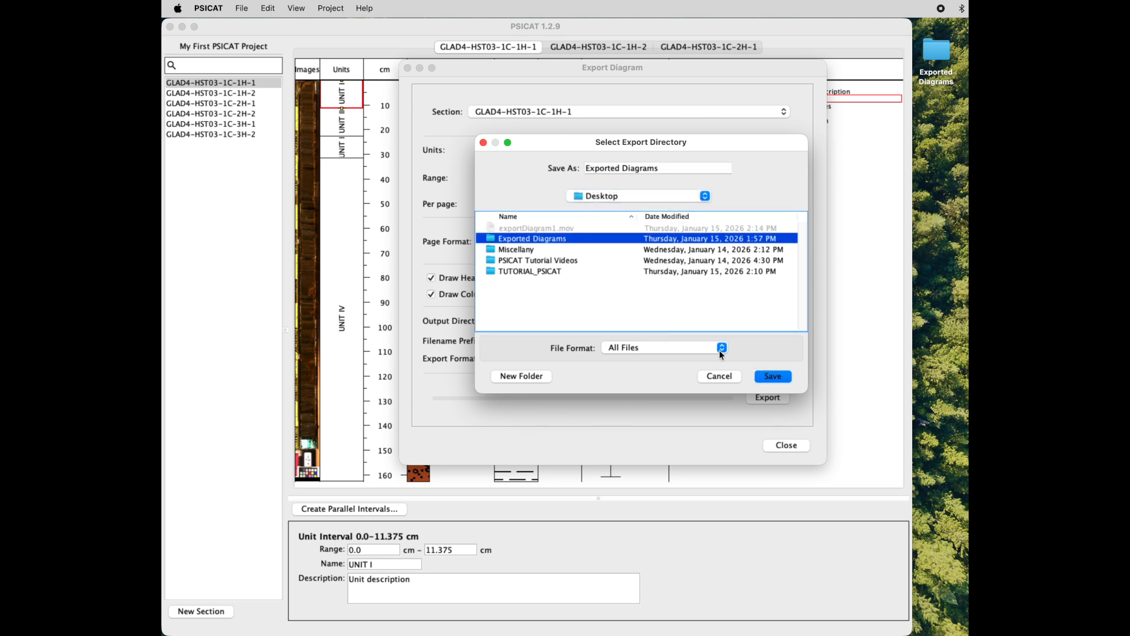
{"action": "left_click", "coordinate": [777, 377]}
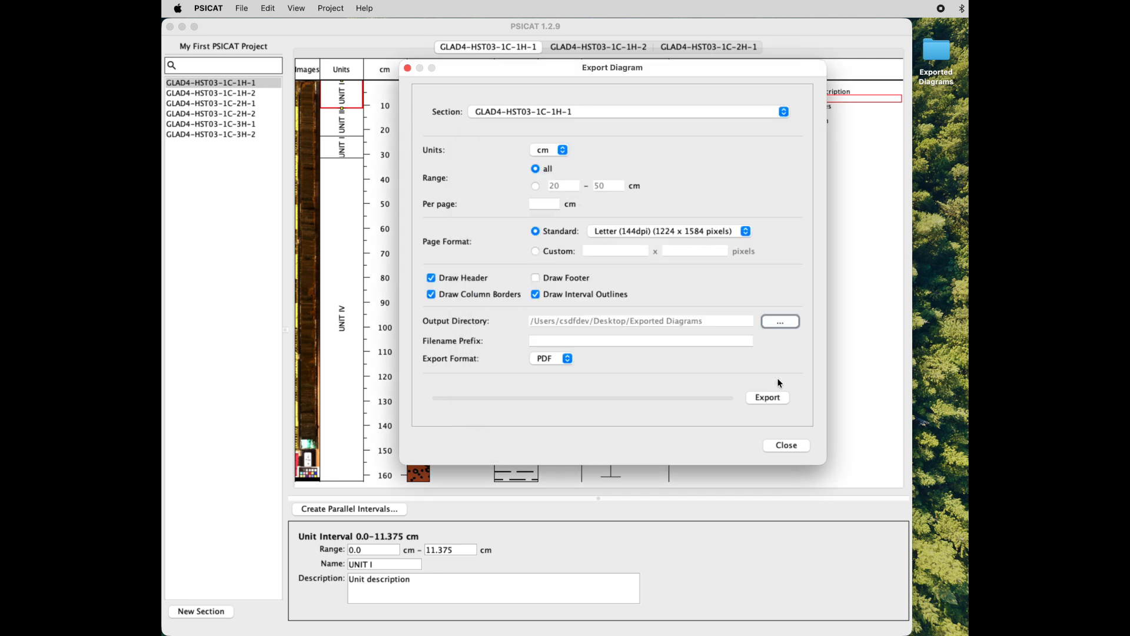
Try the filename prefix version1_ and clear it again
{"action": "left_click", "coordinate": [610, 343]}
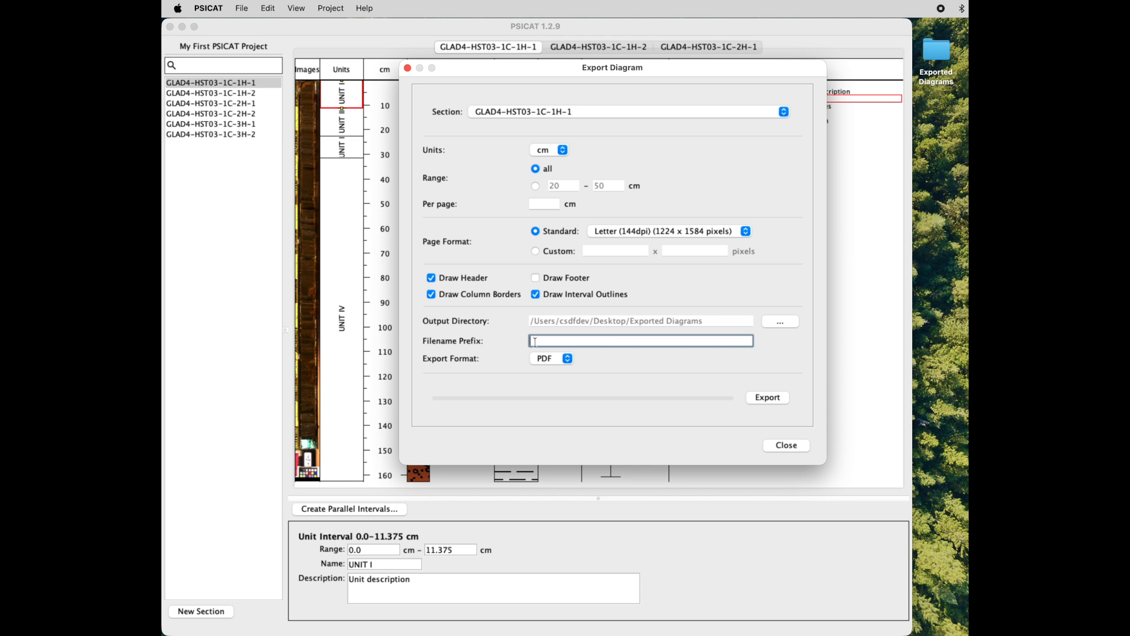
{"action": "type", "text": "version1_"}
{"action": "key", "text": "BackSpace"}
{"action": "key", "text": "BackSpace"}
{"action": "key", "text": "BackSpace"}
{"action": "key", "text": "BackSpace"}
{"action": "key", "text": "BackSpace"}
{"action": "key", "text": "BackSpace"}
{"action": "key", "text": "BackSpace"}
{"action": "key", "text": "BackSpace"}
{"action": "key", "text": "BackSpace"}
Keep PDF as the export format and export the diagram of section GLAD4-HST03-1C-1H-1
{"action": "left_click", "coordinate": [567, 359]}
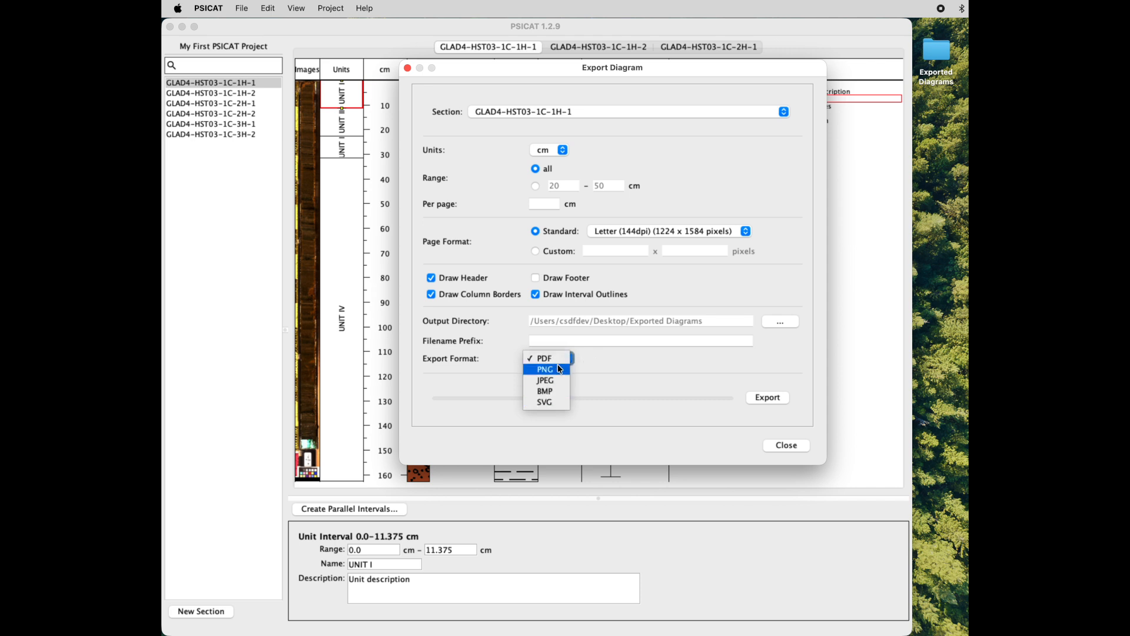
{"action": "left_click", "coordinate": [599, 355]}
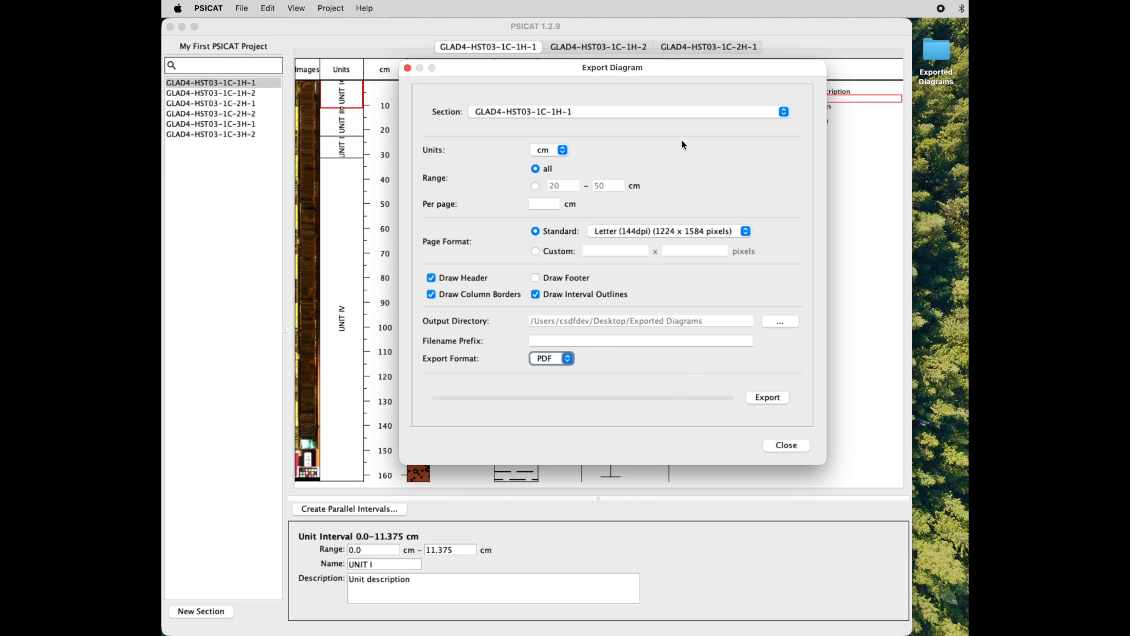
{"action": "left_click", "coordinate": [692, 110]}
{"action": "left_click", "coordinate": [702, 112]}
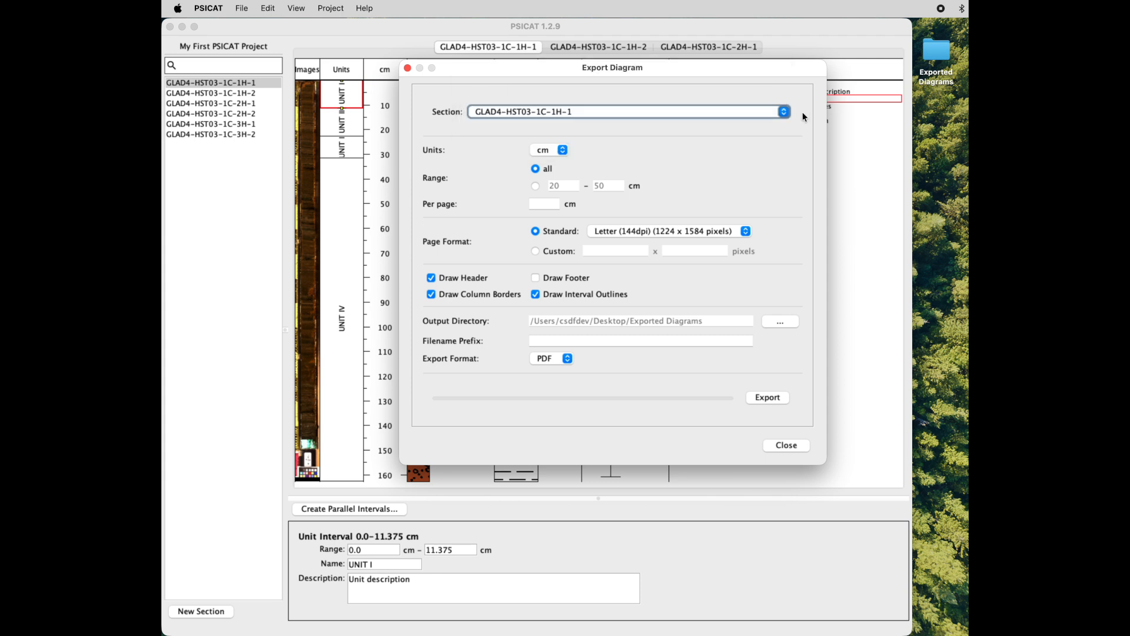
{"action": "left_click", "coordinate": [766, 401]}
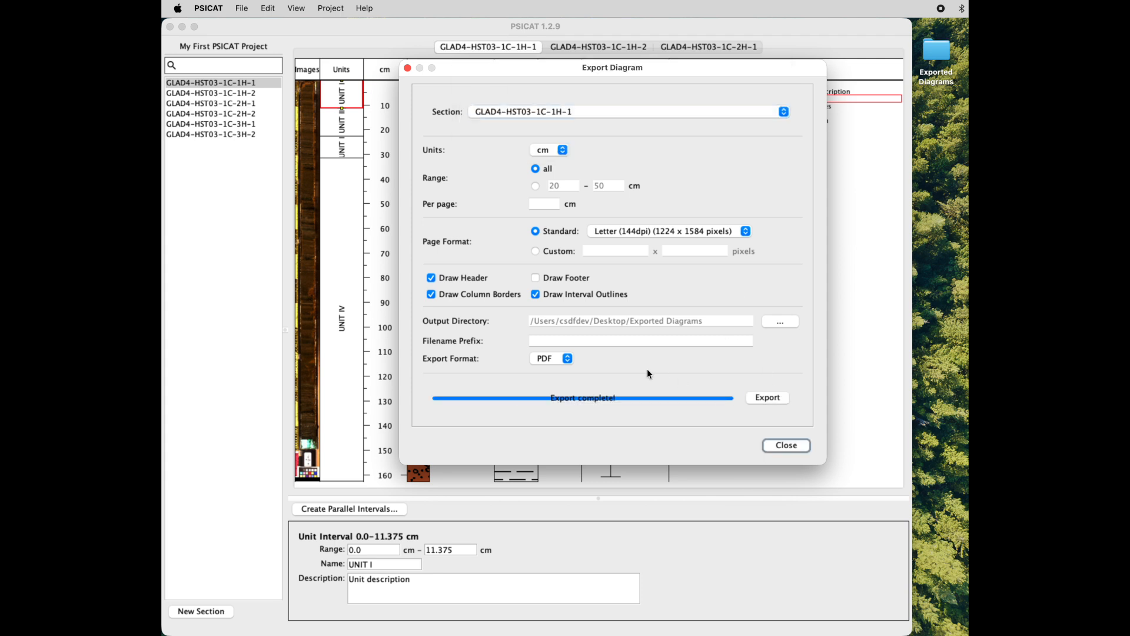
View the exported GLAD4-HST03-1C-1H-1.pdf from the Exported Diagrams folder on the Desktop and quit the PDF viewer
{"action": "double_click", "coordinate": [936, 72]}
{"action": "left_click_drag", "start_coordinate": [730, 120], "coordinate": [608, 161]}
{"action": "left_click", "coordinate": [606, 184]}
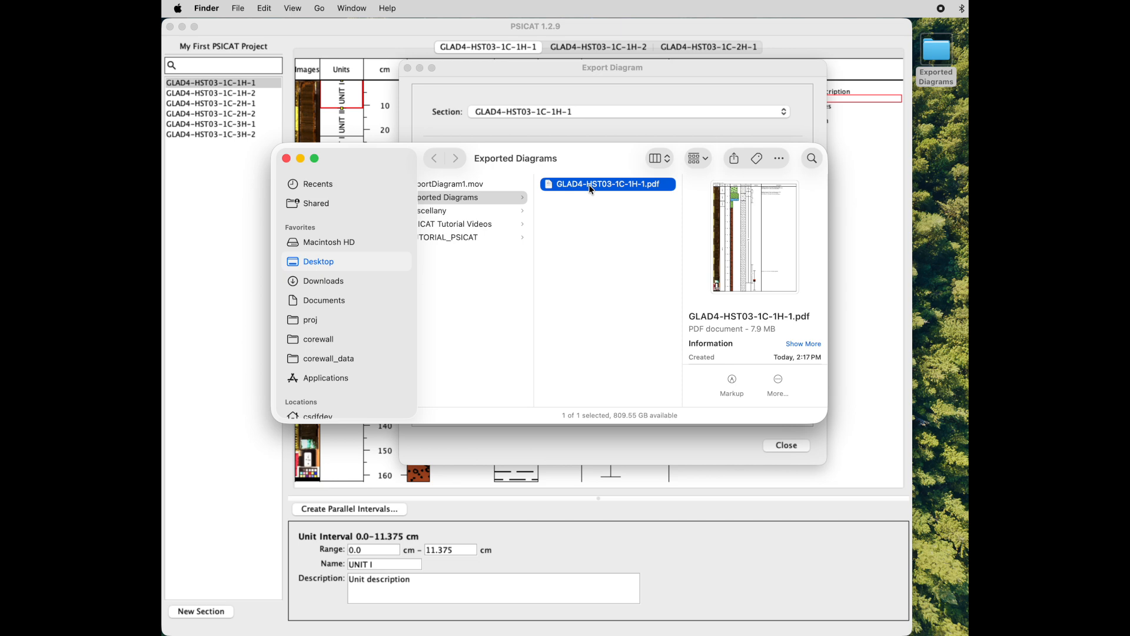
{"action": "double_click", "coordinate": [592, 189]}
{"action": "key", "text": "super+q"}
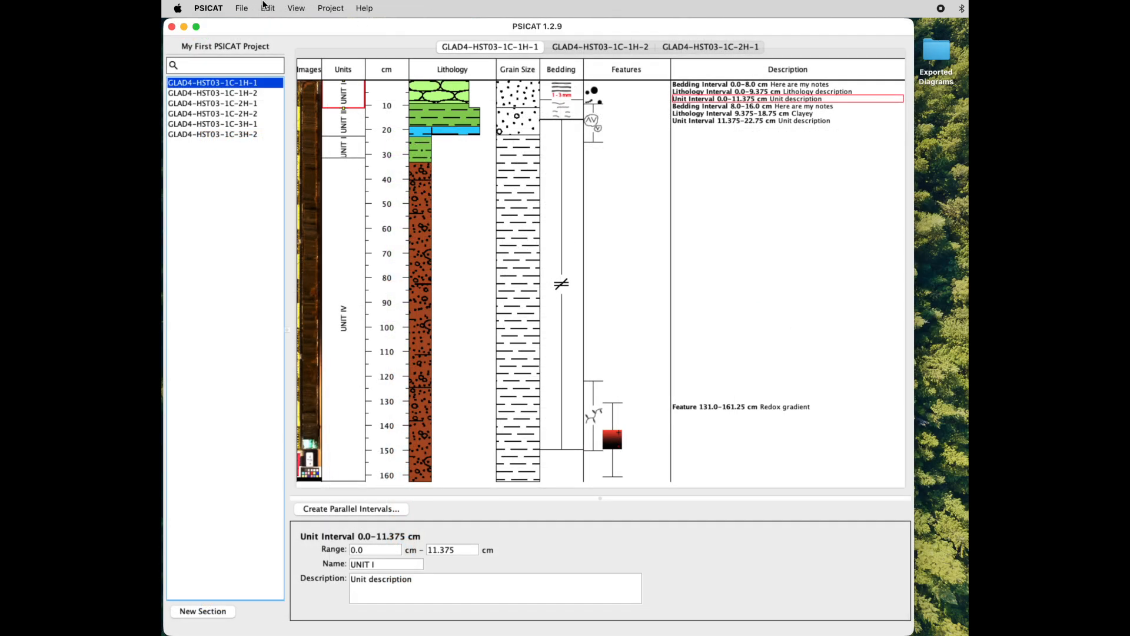
Start a new diagram export and choose GLAD4-HST03-1C-1H-1 as the section to export
{"action": "left_click", "coordinate": [242, 7]}
{"action": "mouse_move", "coordinate": [299, 219]}
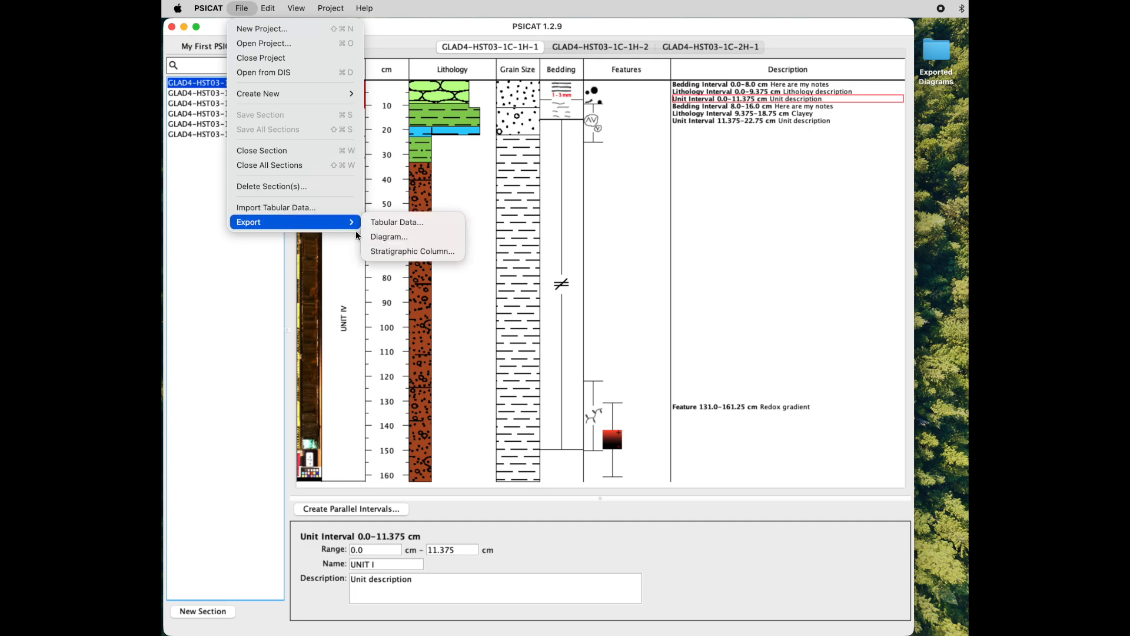
{"action": "left_click", "coordinate": [371, 238]}
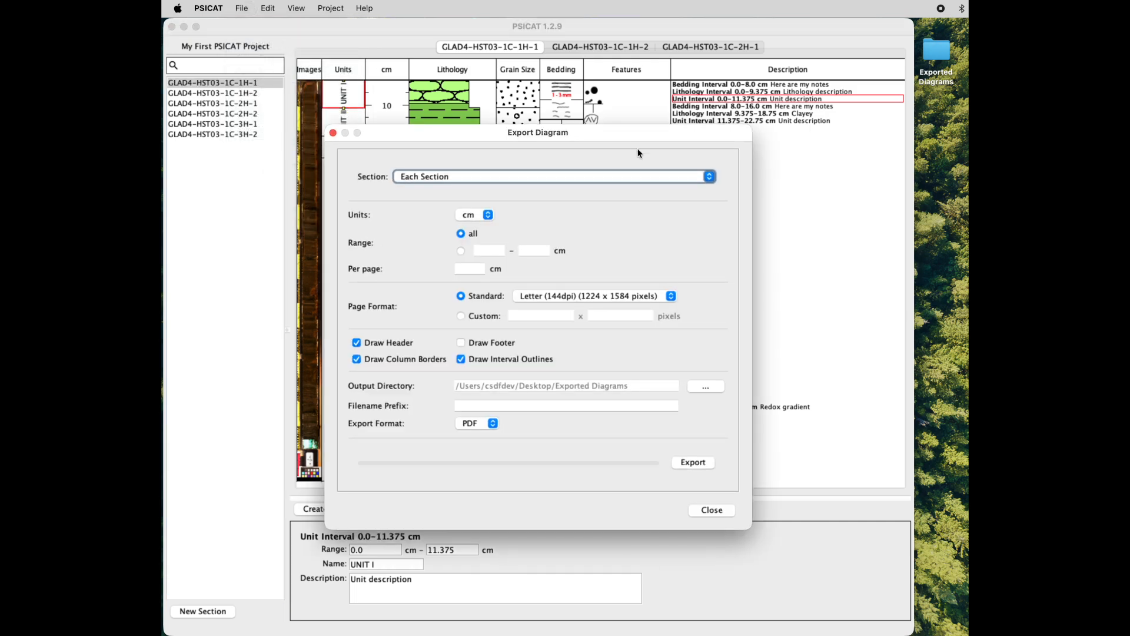
{"action": "left_click_drag", "start_coordinate": [641, 133], "coordinate": [701, 84]}
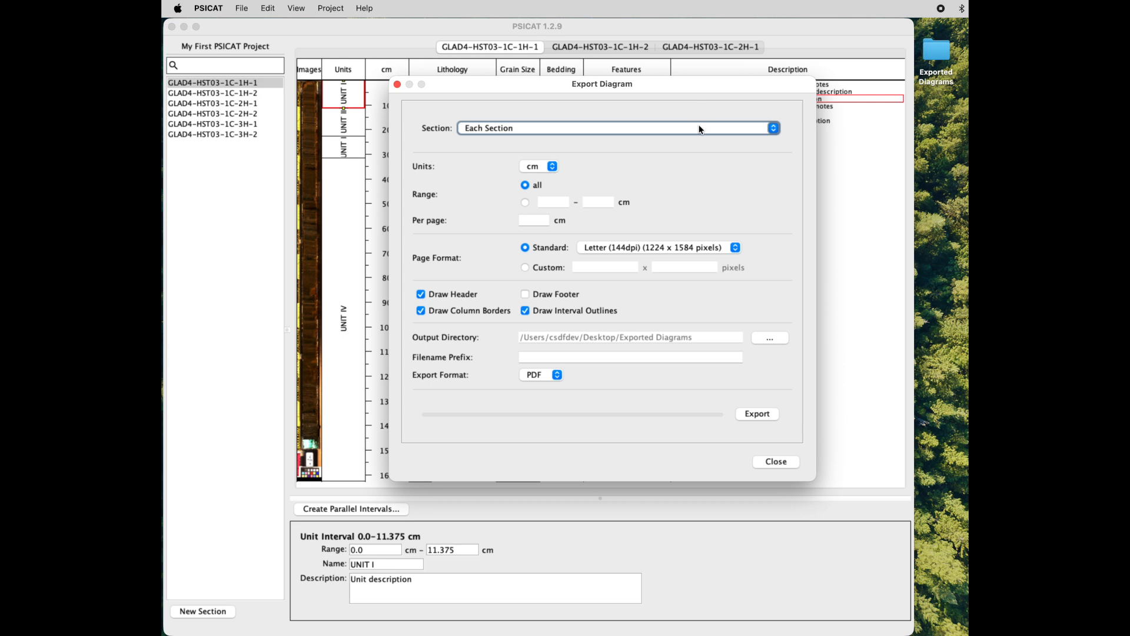
{"action": "left_click", "coordinate": [700, 128]}
{"action": "left_click", "coordinate": [670, 171]}
Limit the export range to 20–50 cm, export the section diagram as PDF and close the export dialog
{"action": "left_click", "coordinate": [532, 189]}
{"action": "left_click", "coordinate": [560, 189]}
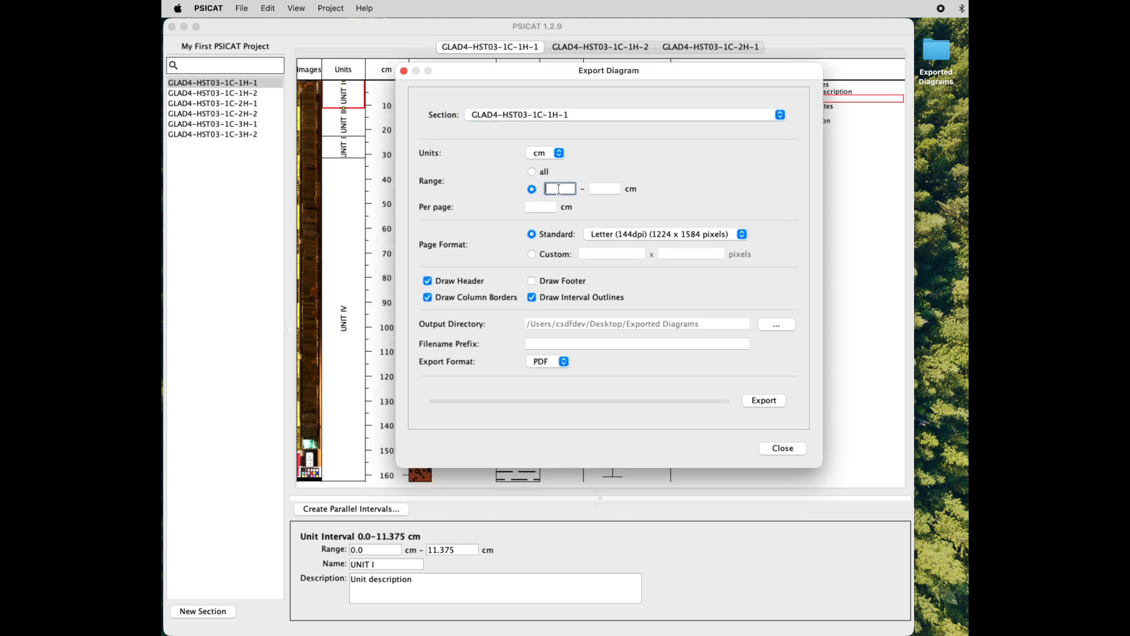
{"action": "type", "text": "20"}
{"action": "key", "text": "Tab"}
{"action": "type", "text": "50"}
{"action": "left_click", "coordinate": [753, 401]}
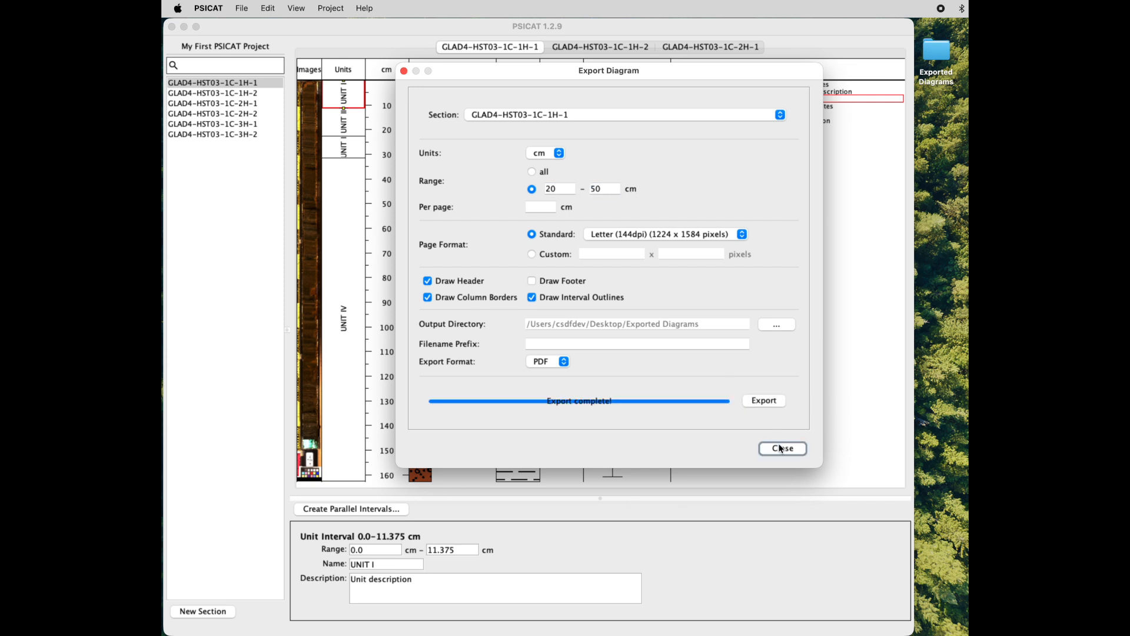
{"action": "left_click", "coordinate": [781, 449]}
View the re-exported GLAD4-HST03-1C-1H-1.pdf from the Exported Diagrams folder, close it and return to PSICAT
{"action": "double_click", "coordinate": [936, 53]}
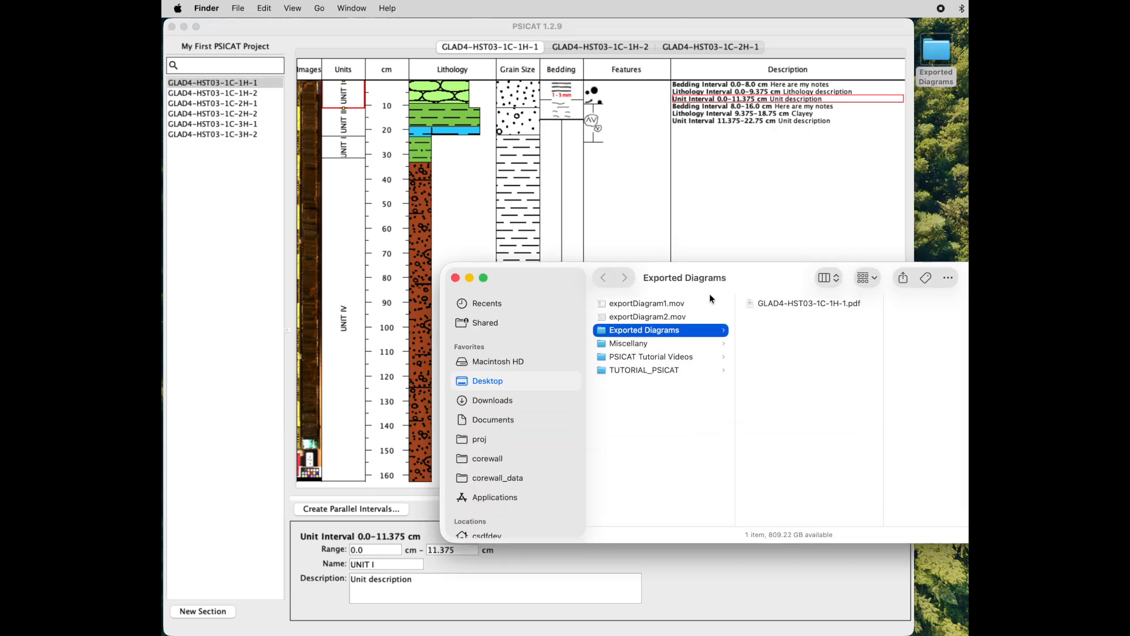
{"action": "double_click", "coordinate": [779, 304]}
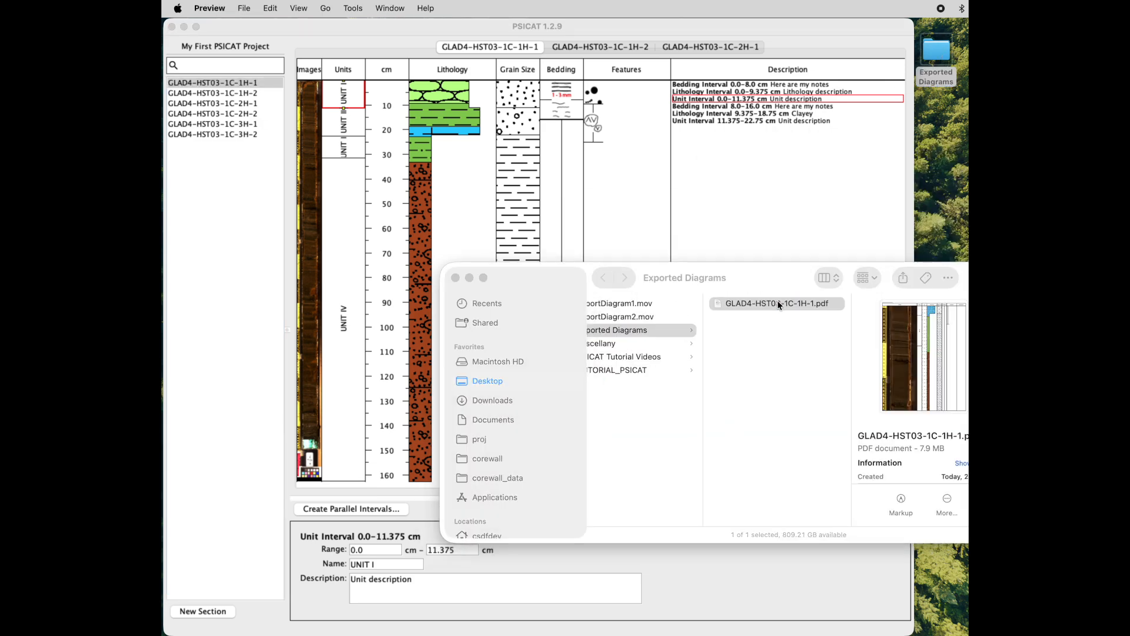
{"action": "scroll", "coordinate": [779, 304], "scroll_direction": "down", "scroll_amount": 5}
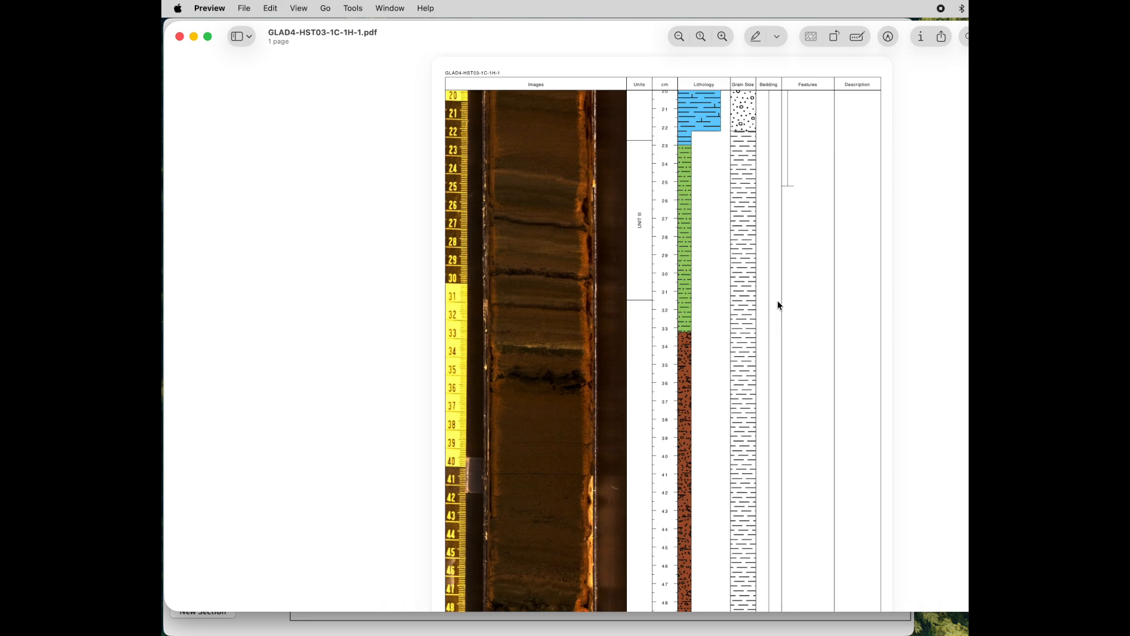
{"action": "scroll", "coordinate": [779, 304], "scroll_direction": "down", "scroll_amount": 5}
{"action": "scroll", "coordinate": [596, 49], "scroll_direction": "up", "scroll_amount": 5}
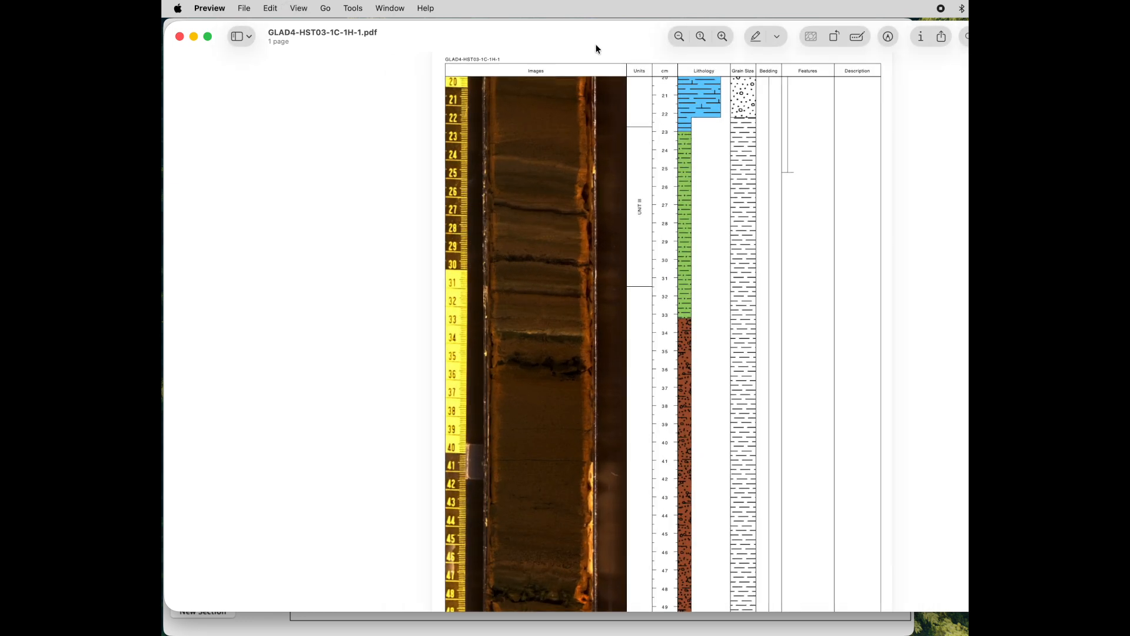
{"action": "left_click_drag", "start_coordinate": [588, 38], "coordinate": [422, 32]}
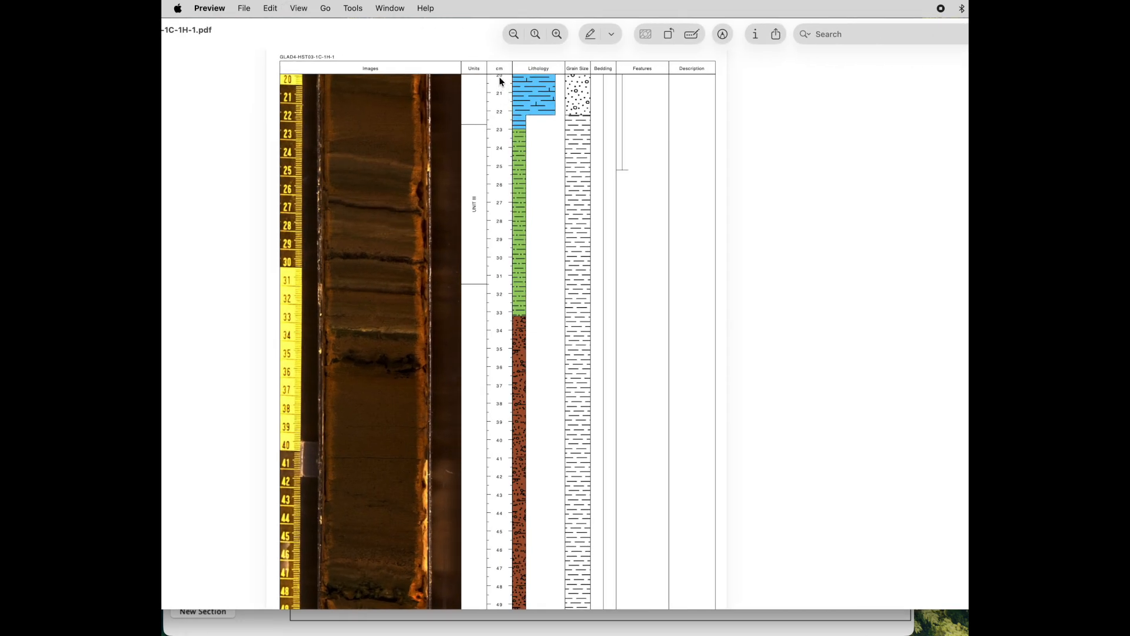
{"action": "scroll", "coordinate": [500, 77], "scroll_direction": "down", "scroll_amount": 2}
{"action": "left_click_drag", "start_coordinate": [435, 33], "coordinate": [666, 51]}
{"action": "left_click", "coordinate": [226, 59]}
{"action": "left_click", "coordinate": [747, 24]}
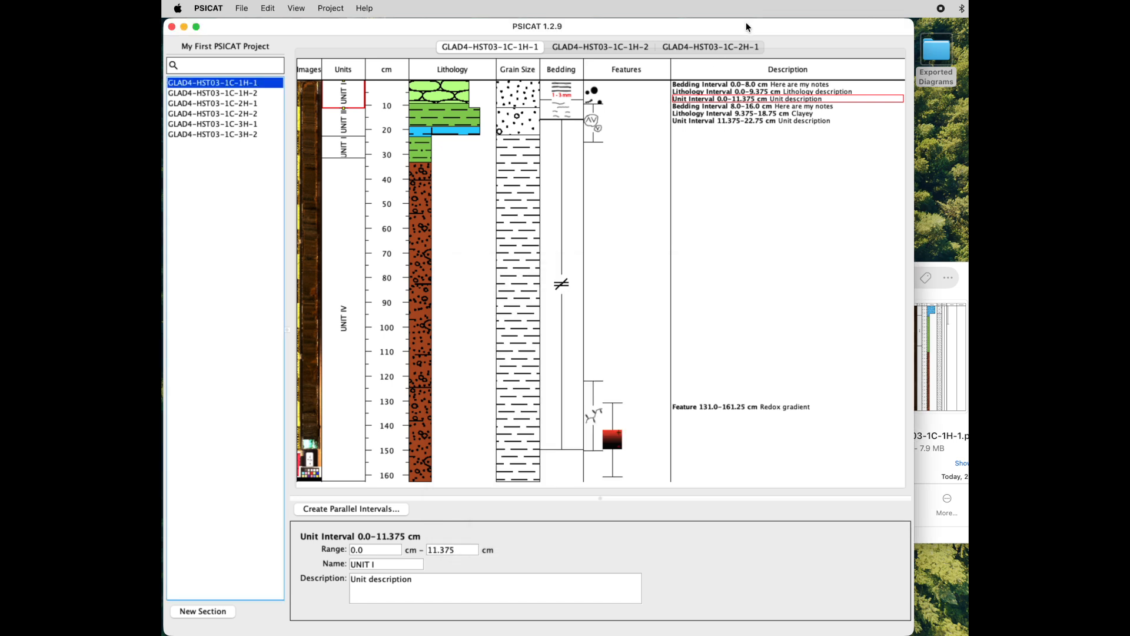
Reopen the diagram export and select section GLAD4-HST03-1C-1H-1 again
{"action": "left_click", "coordinate": [242, 8]}
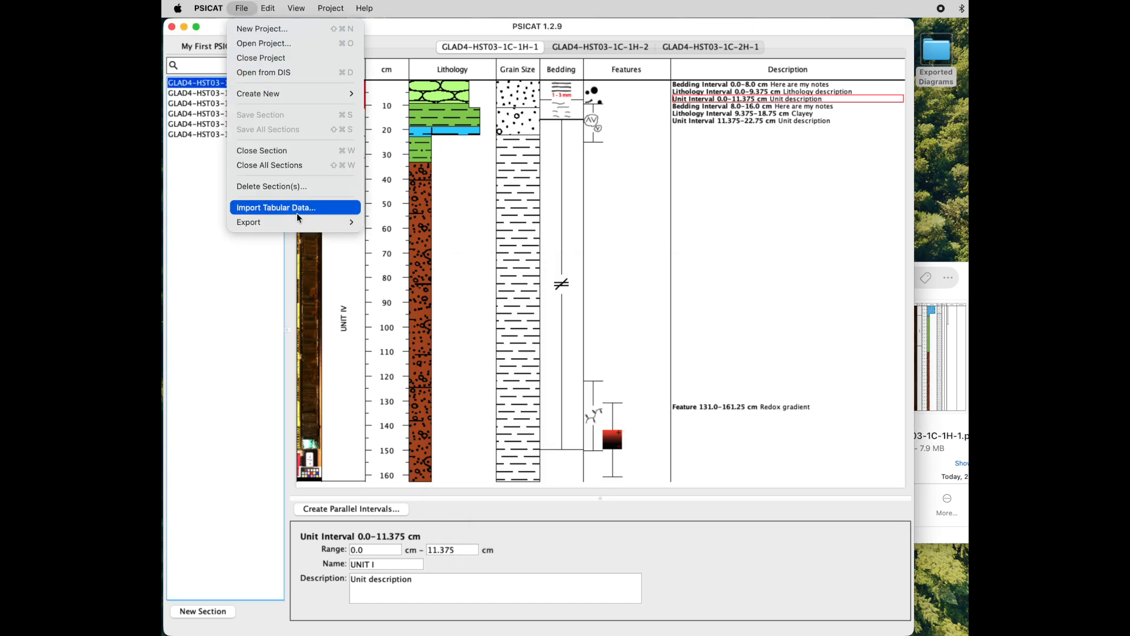
{"action": "mouse_move", "coordinate": [312, 222]}
{"action": "left_click", "coordinate": [387, 237]}
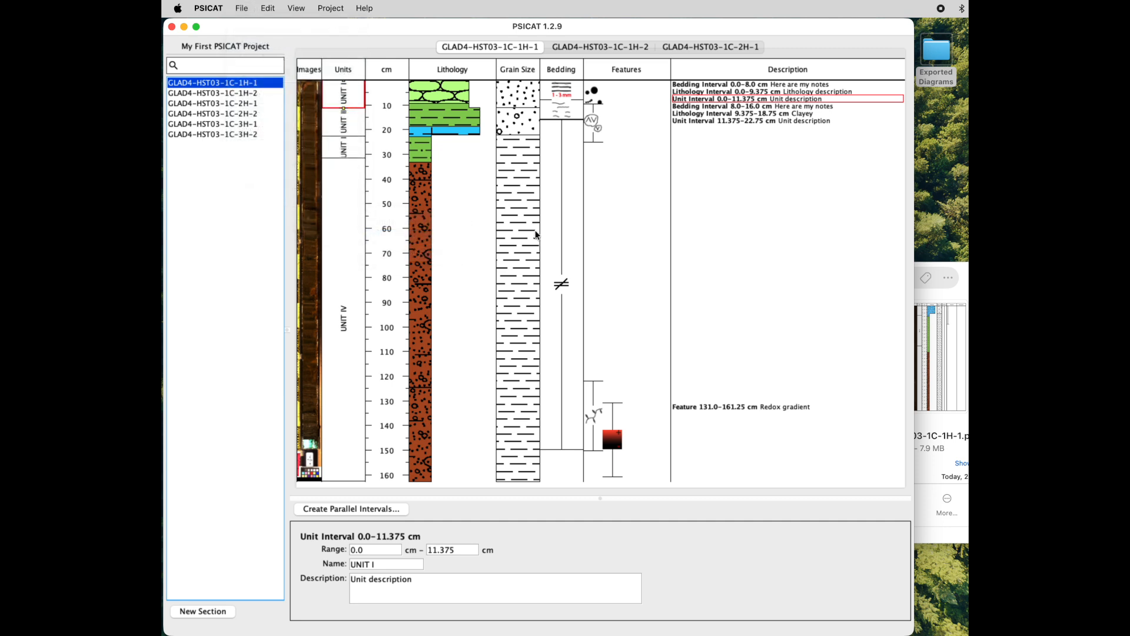
{"action": "left_click", "coordinate": [518, 176]}
{"action": "left_click", "coordinate": [507, 221]}
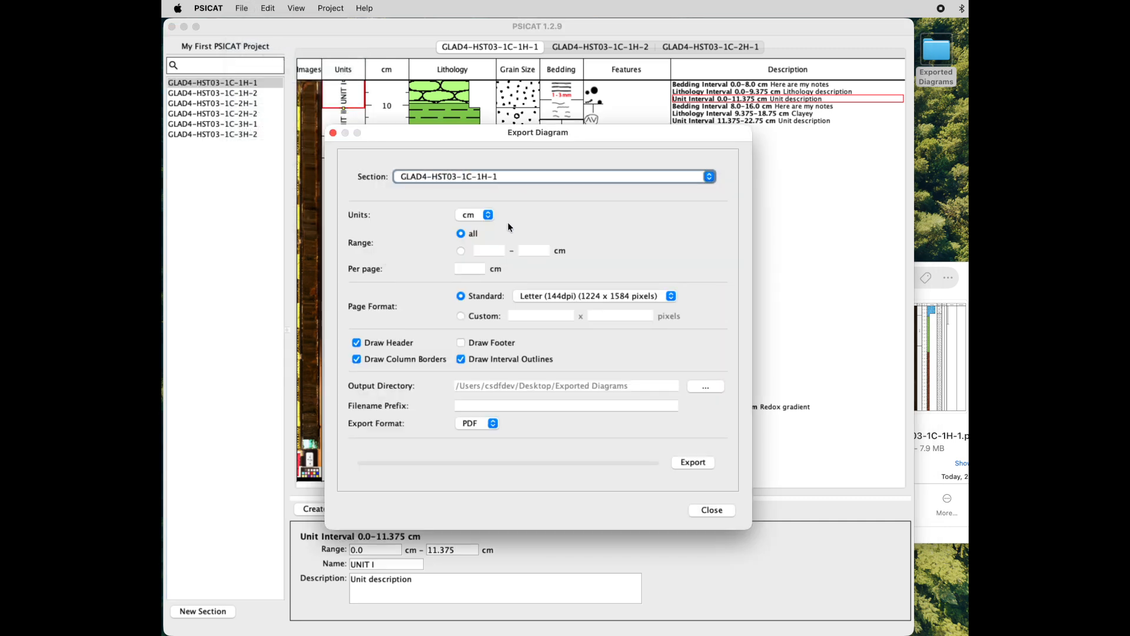
Set the diagram length per page to 85 cm and export the full section range as PDF
{"action": "left_click", "coordinate": [470, 268]}
{"action": "type", "text": "85"}
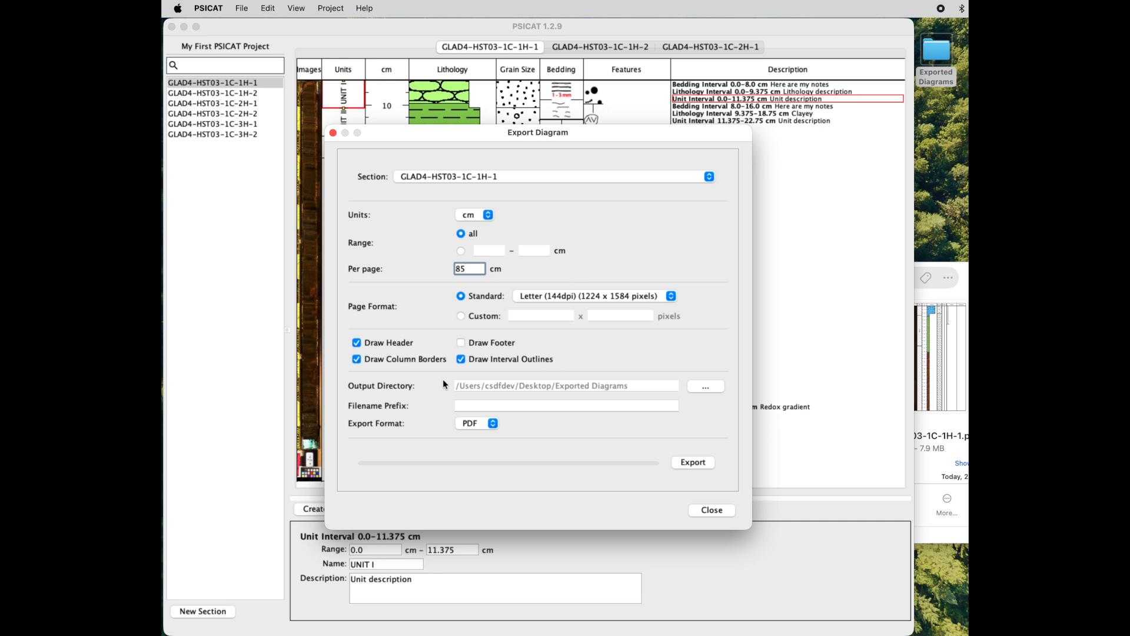
{"action": "left_click", "coordinate": [687, 461]}
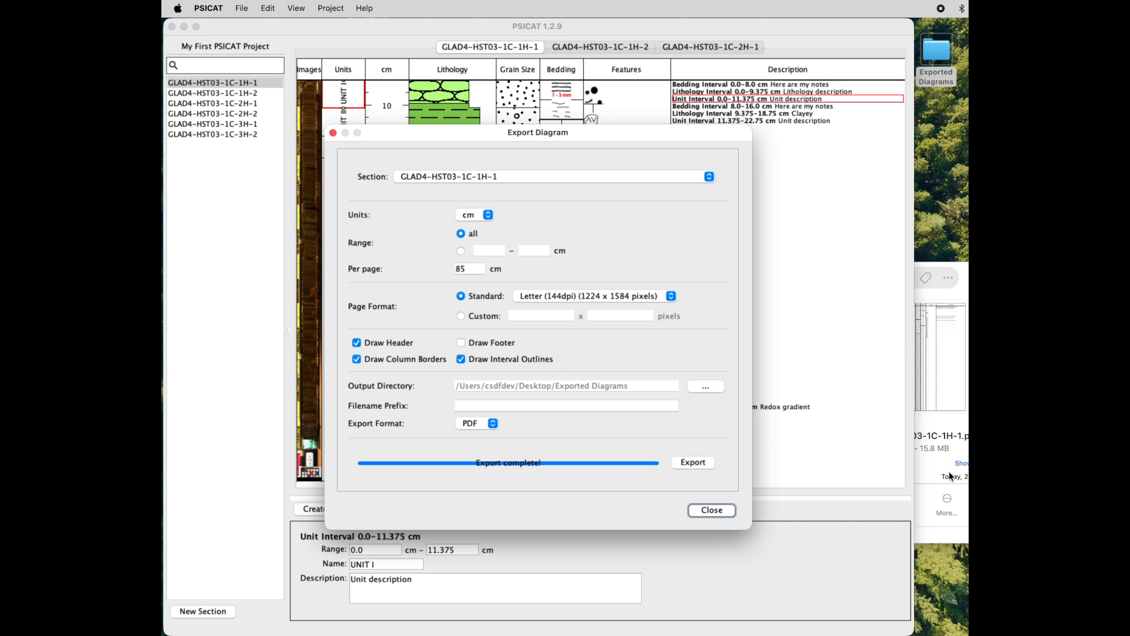
Look through both pages of the exported GLAD4-HST03-1C-1H-1.pdf, and close the PDF and the Exported Diagrams window
{"action": "left_click", "coordinate": [942, 484]}
{"action": "double_click", "coordinate": [769, 303]}
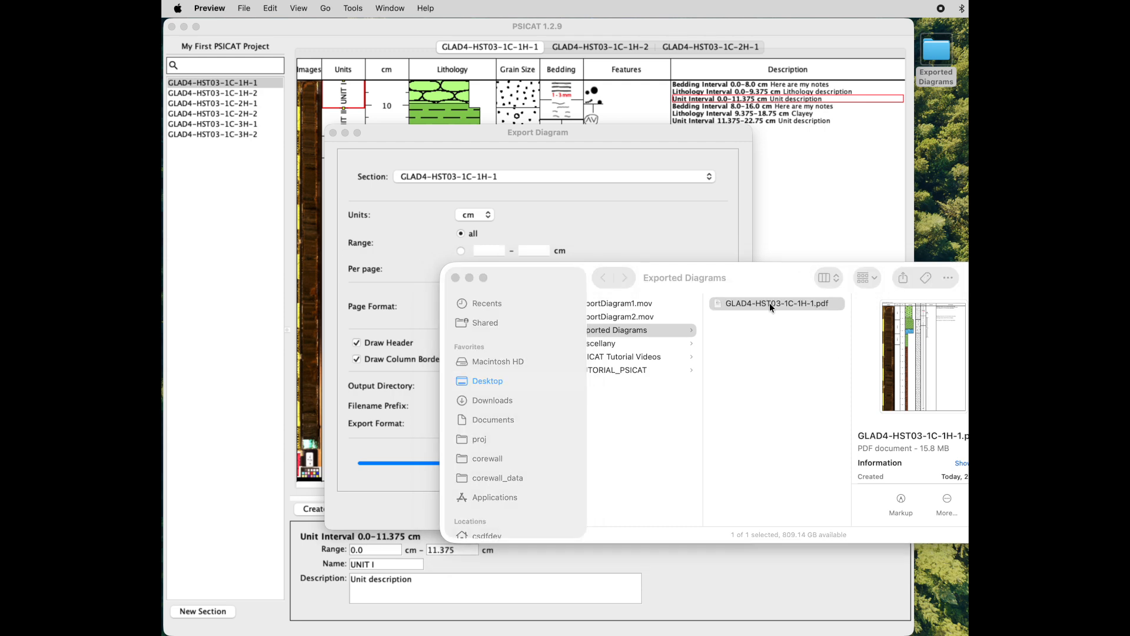
{"action": "scroll", "coordinate": [564, 78], "scroll_direction": "down", "scroll_amount": 3}
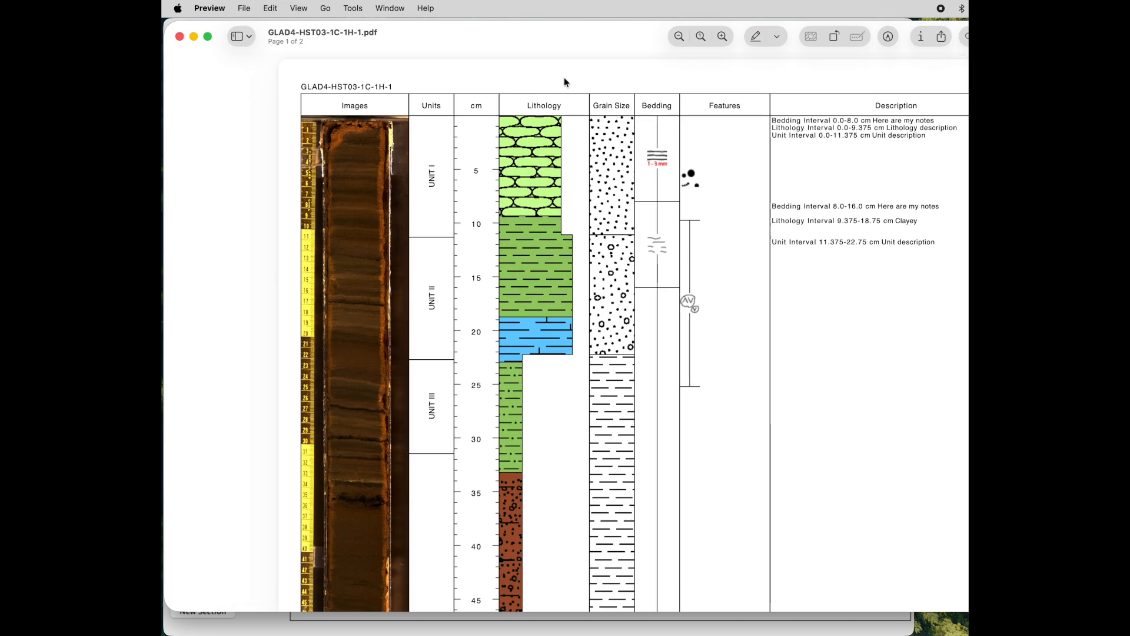
{"action": "left_click_drag", "start_coordinate": [577, 40], "coordinate": [521, 38]}
{"action": "scroll", "coordinate": [468, 135], "scroll_direction": "down", "scroll_amount": 10}
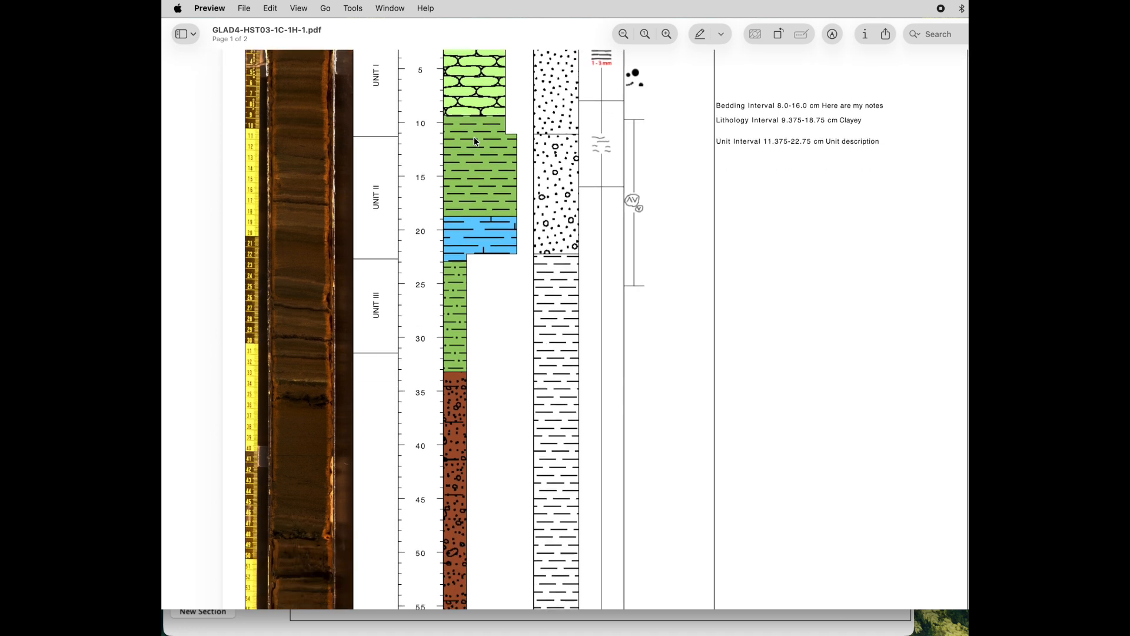
{"action": "scroll", "coordinate": [476, 142], "scroll_direction": "down", "scroll_amount": 5}
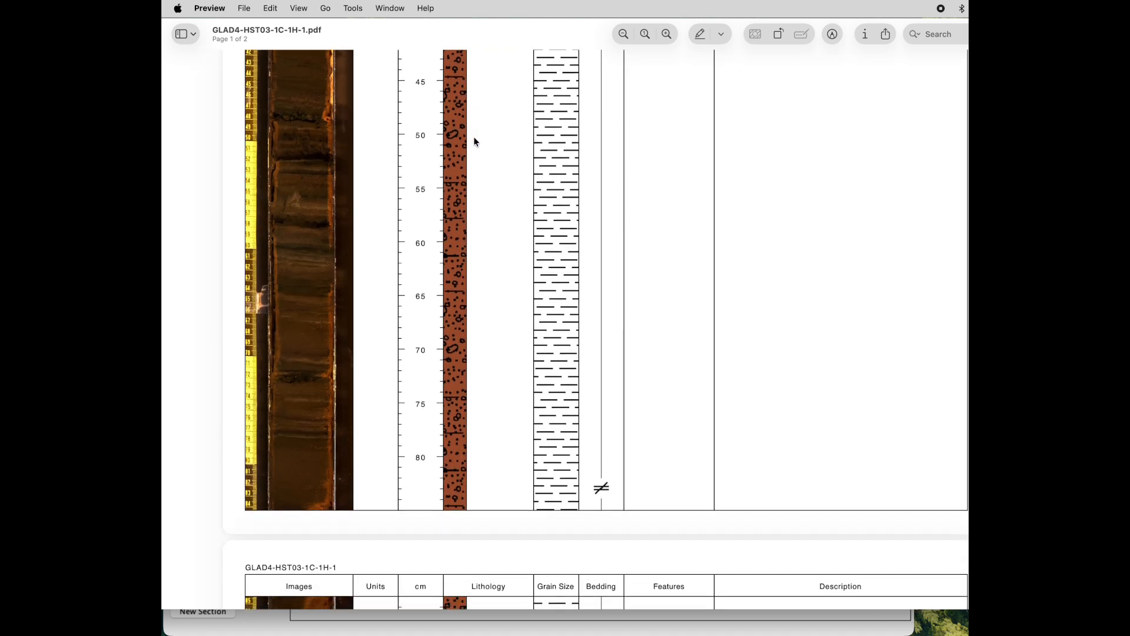
{"action": "scroll", "coordinate": [457, 251], "scroll_direction": "down", "scroll_amount": 12}
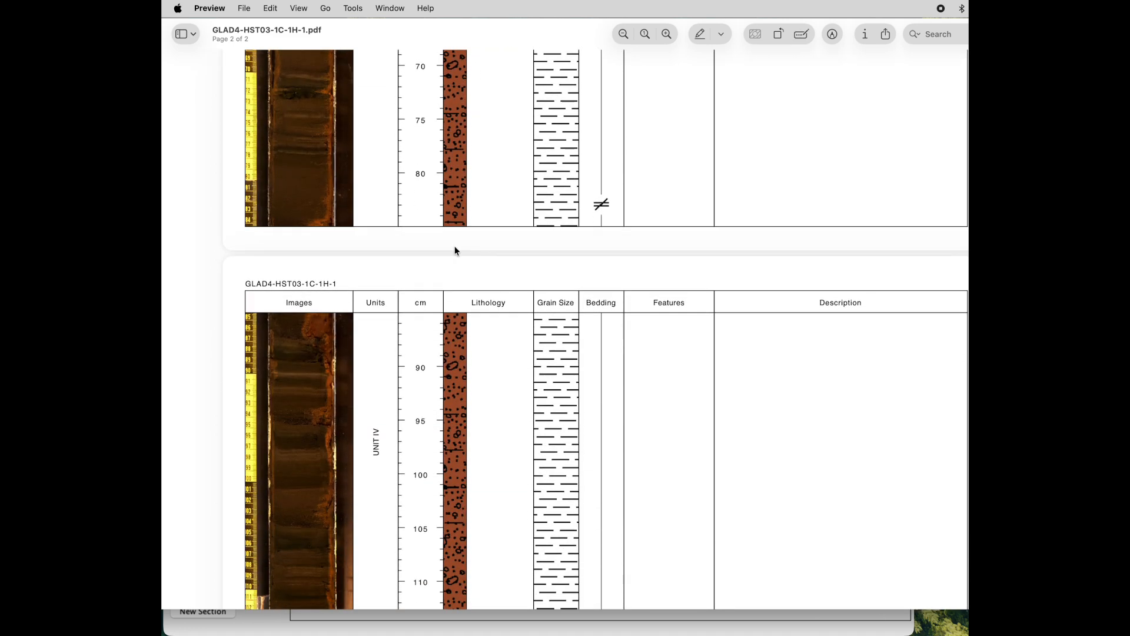
{"action": "scroll", "coordinate": [457, 250], "scroll_direction": "down", "scroll_amount": 3}
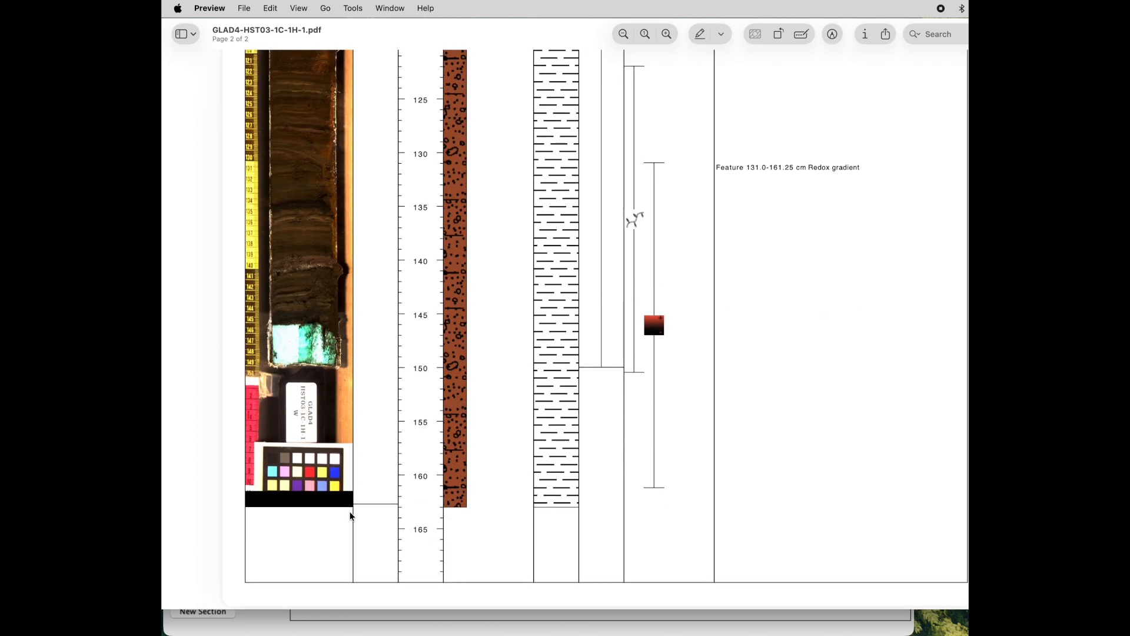
{"action": "scroll", "coordinate": [442, 336], "scroll_direction": "up", "scroll_amount": 20}
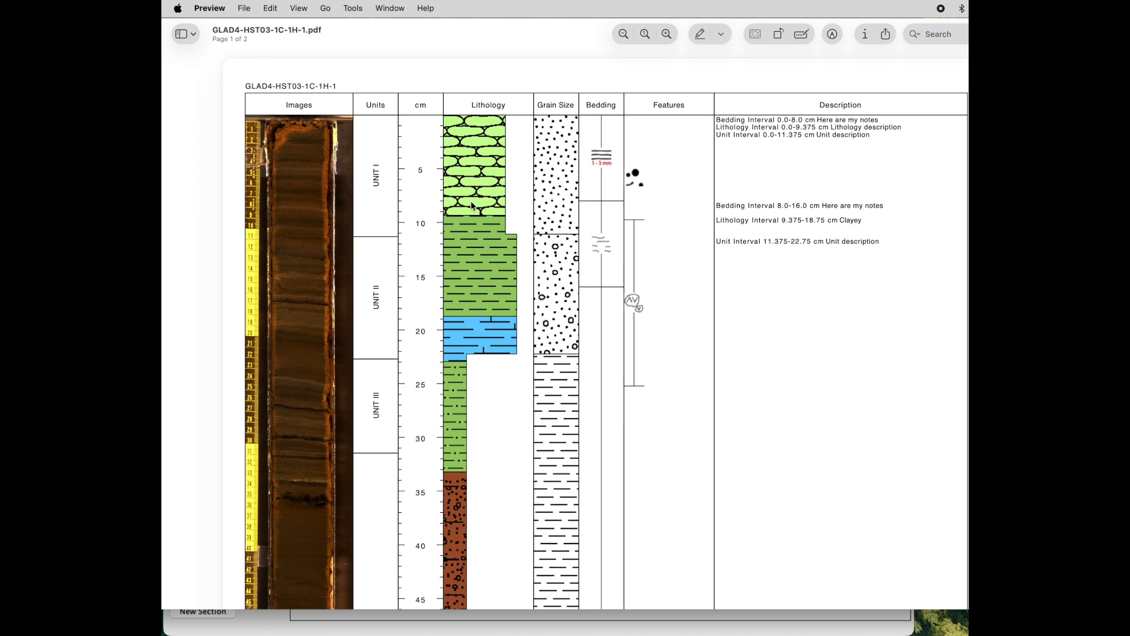
{"action": "left_click_drag", "start_coordinate": [456, 32], "coordinate": [522, 23]}
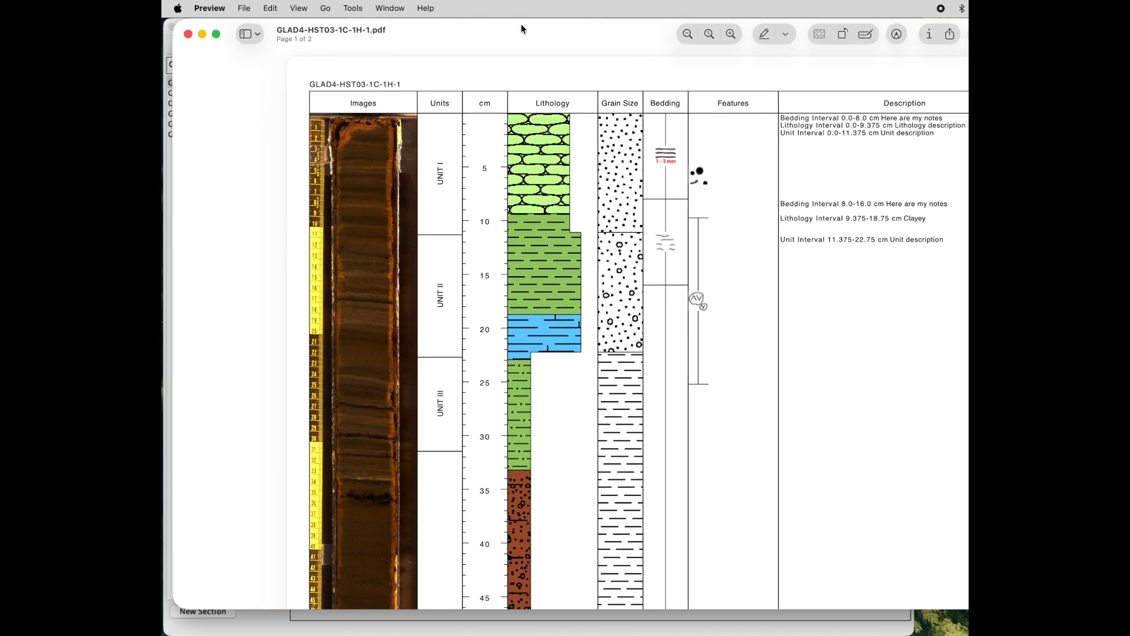
{"action": "left_click", "coordinate": [188, 34]}
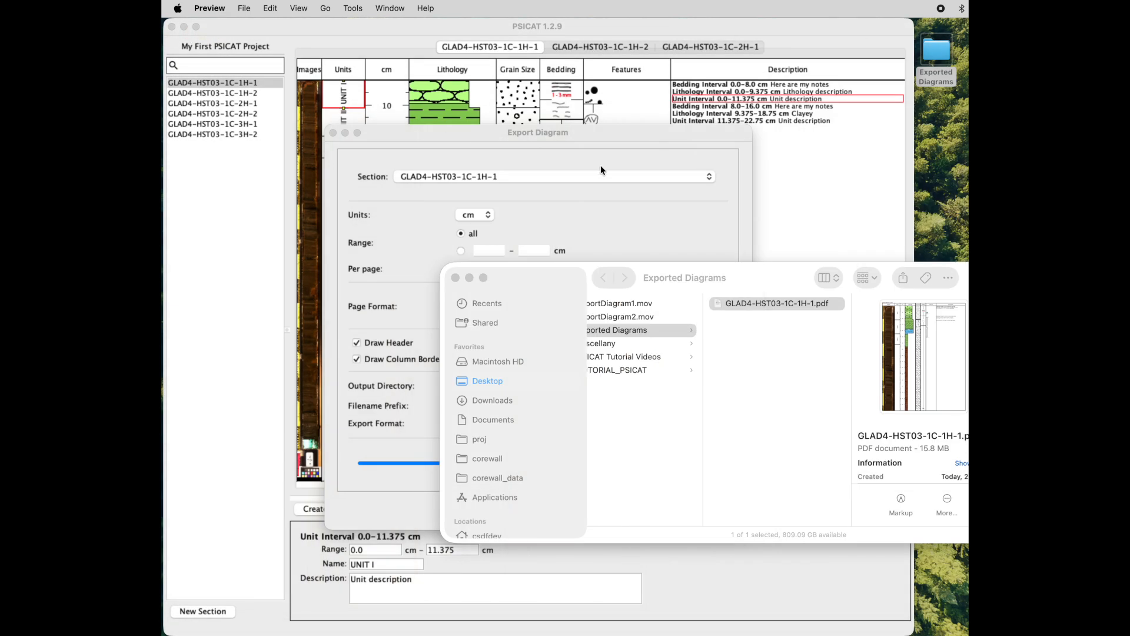
{"action": "left_click", "coordinate": [455, 277]}
Set the export to Each Section, clear the per-page length and export all section diagrams as PDF
{"action": "left_click", "coordinate": [705, 175]}
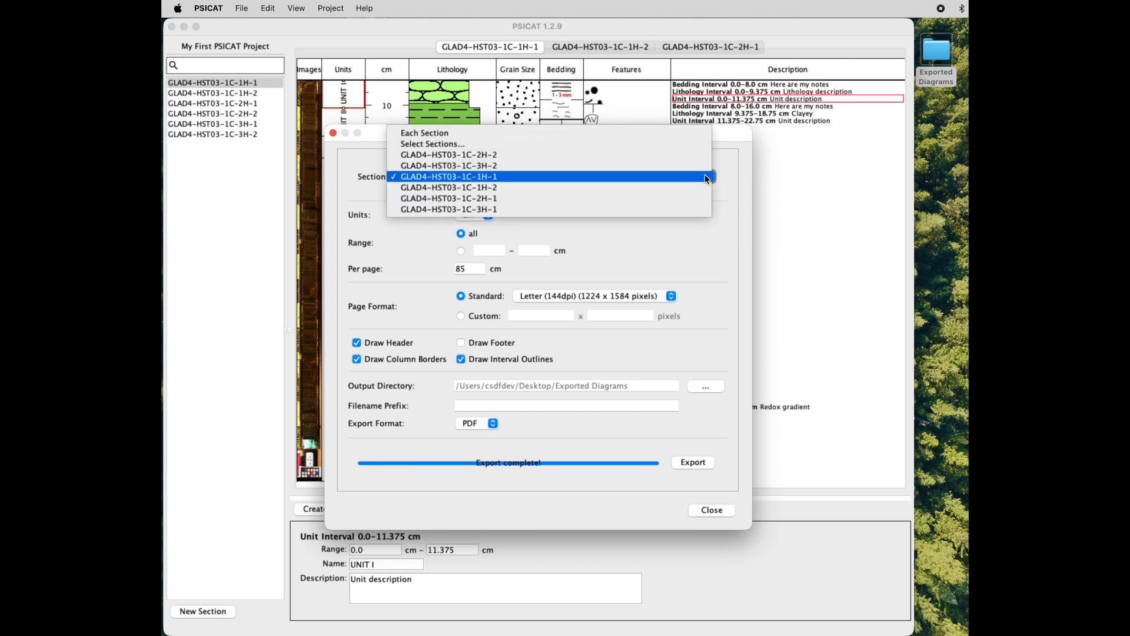
{"action": "left_click", "coordinate": [651, 132]}
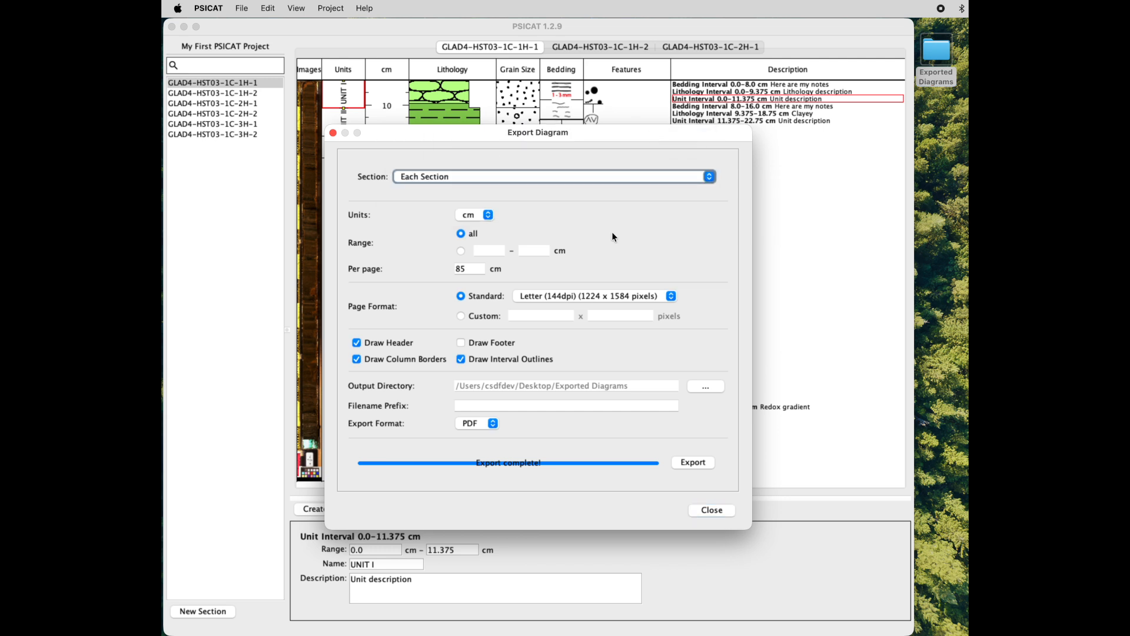
{"action": "double_click", "coordinate": [462, 269]}
{"action": "key", "text": "BackSpace"}
{"action": "left_click", "coordinate": [685, 462]}
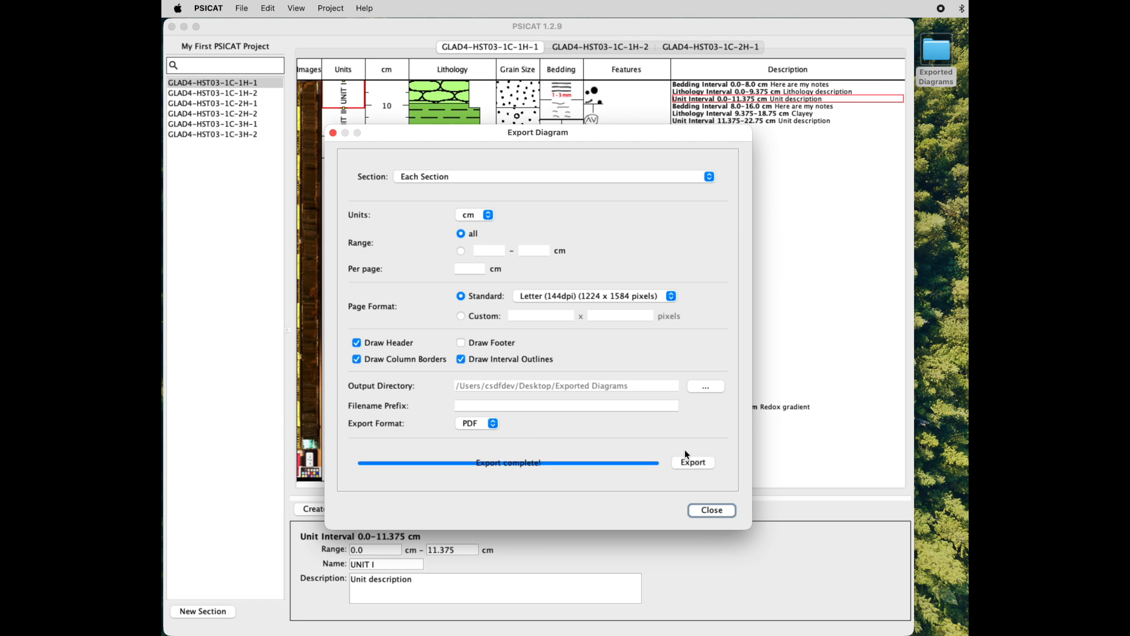
Check the exported PDFs in the Exported Diagrams folder and view GLAD4-HST03-1C-1H-1.pdf from start to end
{"action": "double_click", "coordinate": [948, 54]}
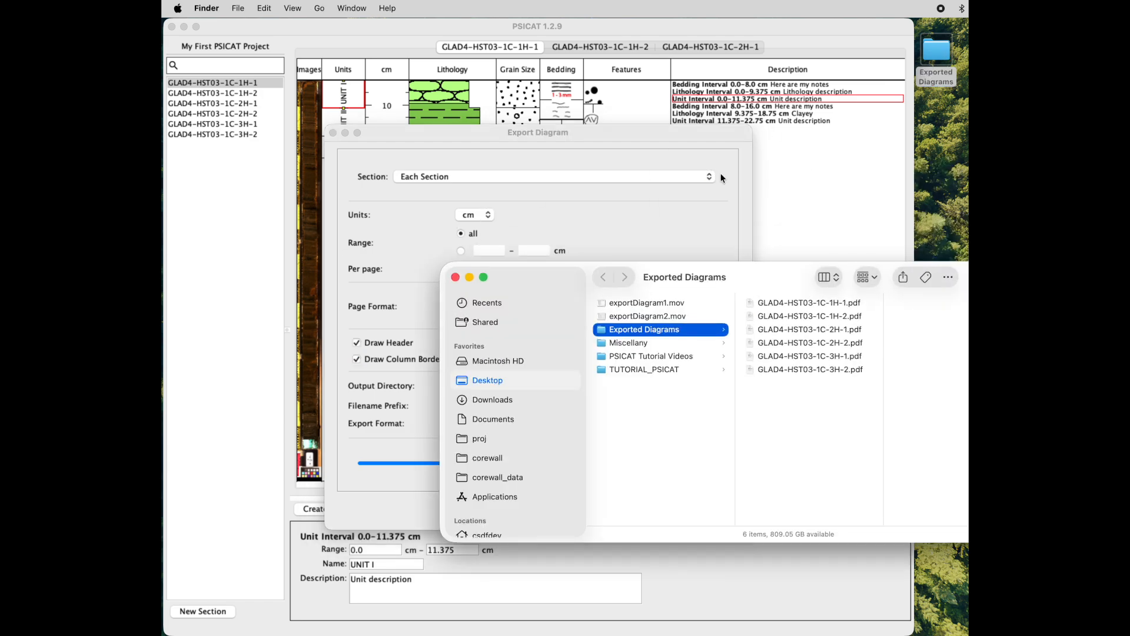
{"action": "left_click_drag", "start_coordinate": [762, 278], "coordinate": [566, 280]}
{"action": "left_click", "coordinate": [586, 304]}
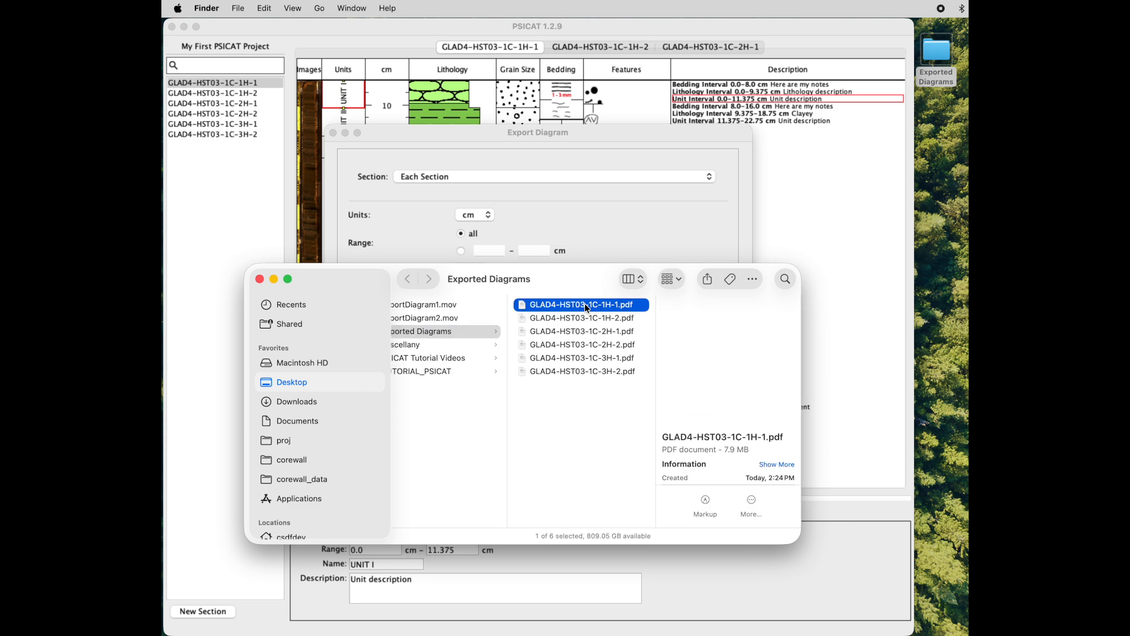
{"action": "double_click", "coordinate": [556, 307]}
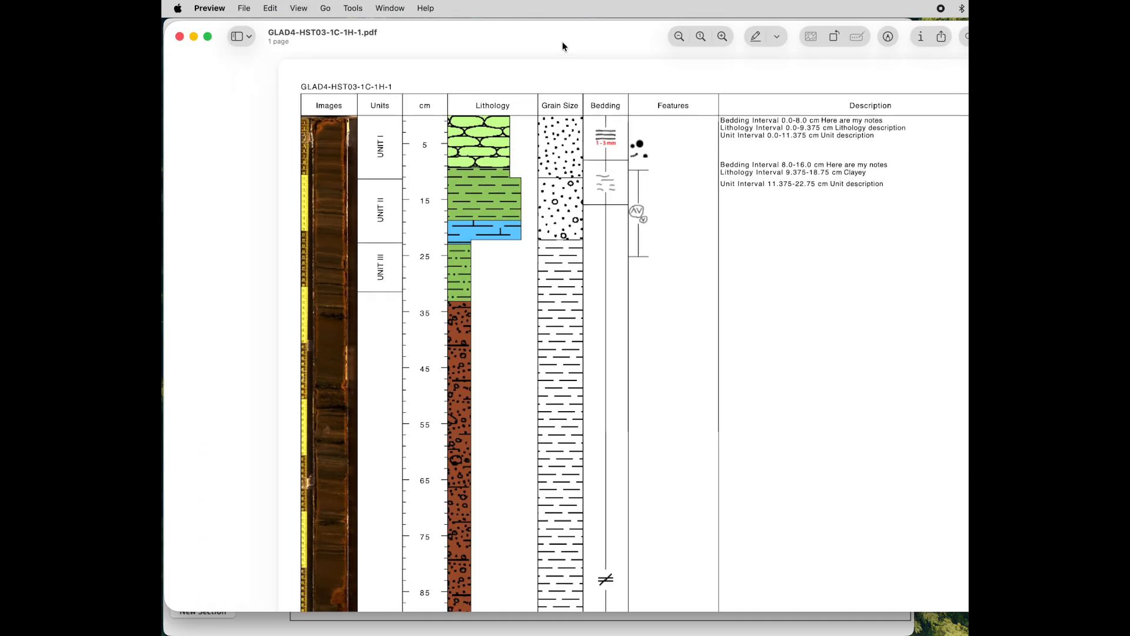
{"action": "double_click", "coordinate": [563, 41]}
{"action": "scroll", "coordinate": [472, 178], "scroll_direction": "down", "scroll_amount": 10}
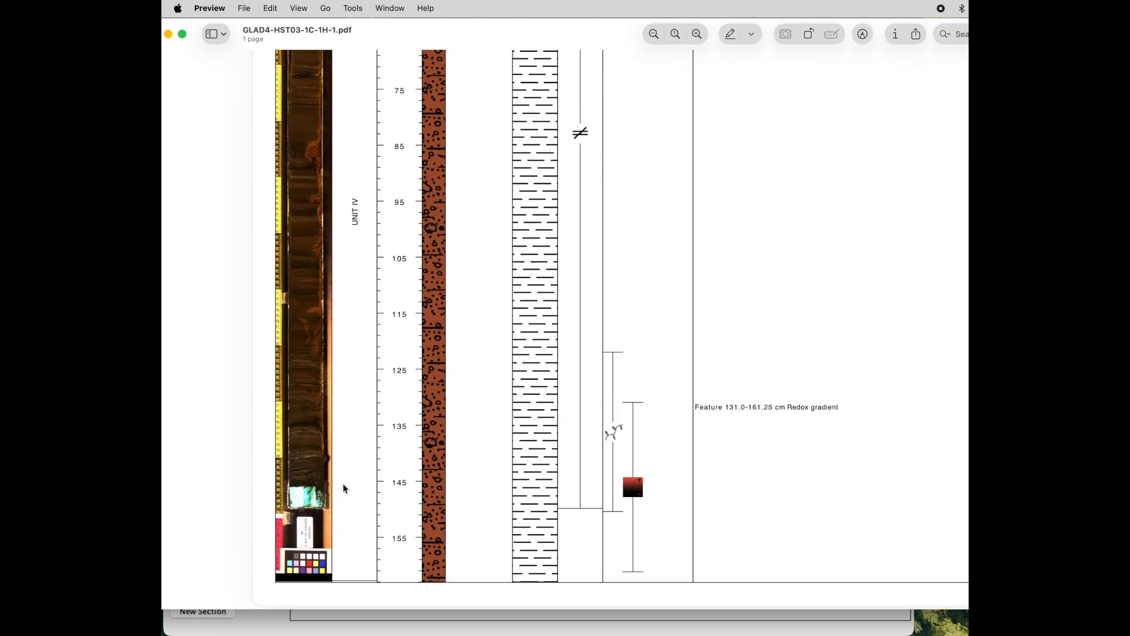
{"action": "scroll", "coordinate": [462, 467], "scroll_direction": "up", "scroll_amount": 10}
{"action": "left_click_drag", "start_coordinate": [504, 26], "coordinate": [503, 229]}
Close the diagram export dialog and bring the GLAD4-HST03-1C-1H-1.pdf window back to the front below the PSICAT diagram header
{"action": "left_click", "coordinate": [488, 146]}
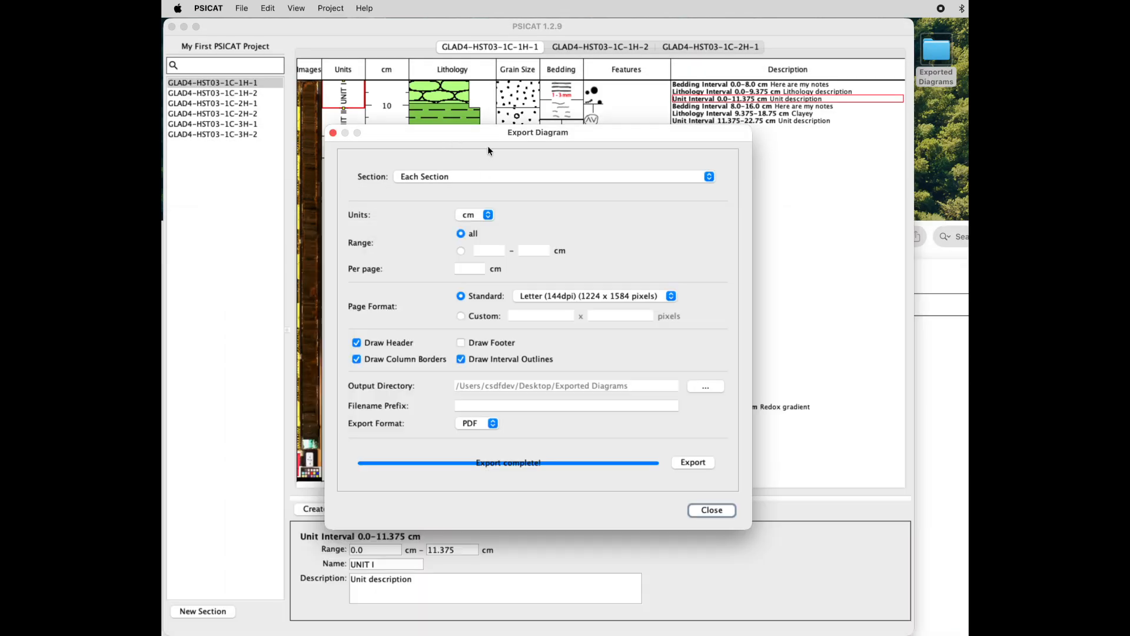
{"action": "left_click", "coordinate": [712, 510]}
{"action": "left_click", "coordinate": [923, 263]}
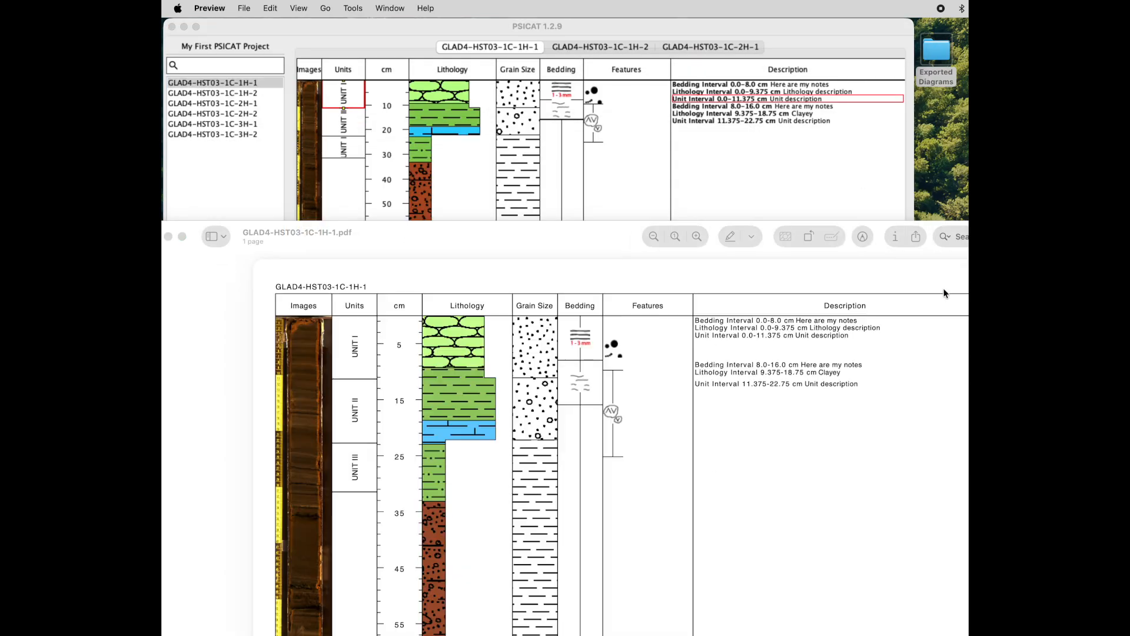
{"action": "left_click_drag", "start_coordinate": [553, 247], "coordinate": [495, 276]}
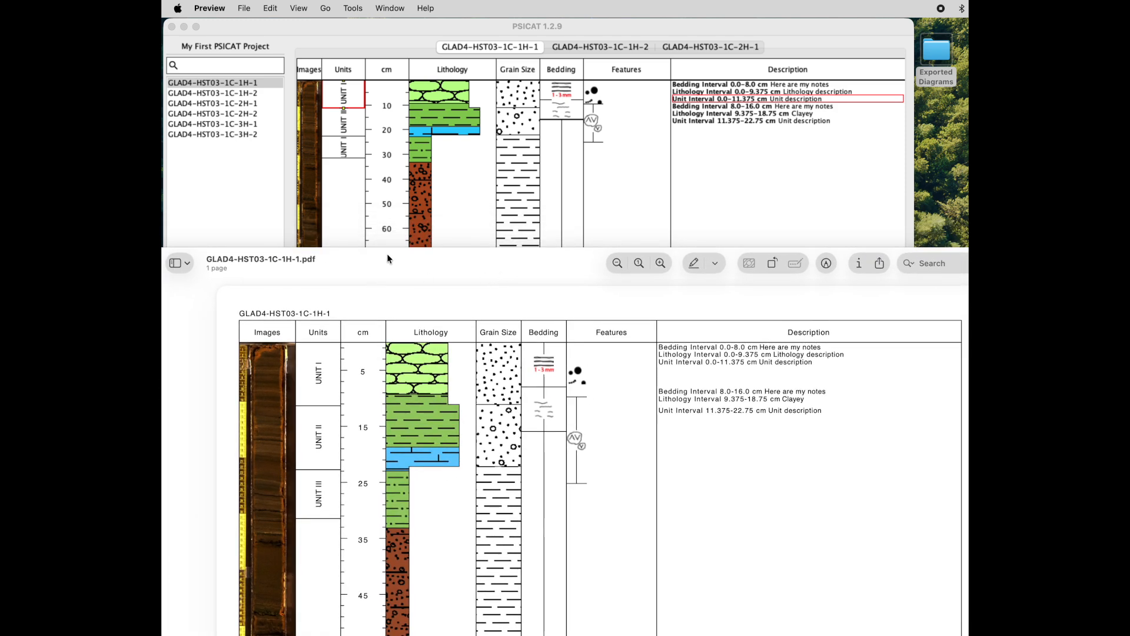
Compare the columns of the exported GLAD4-HST03-1C-1H-1.pdf with the PSICAT section diagram and locate the Diagram Options command in PSICAT
{"action": "left_click_drag", "start_coordinate": [539, 264], "coordinate": [529, 248]}
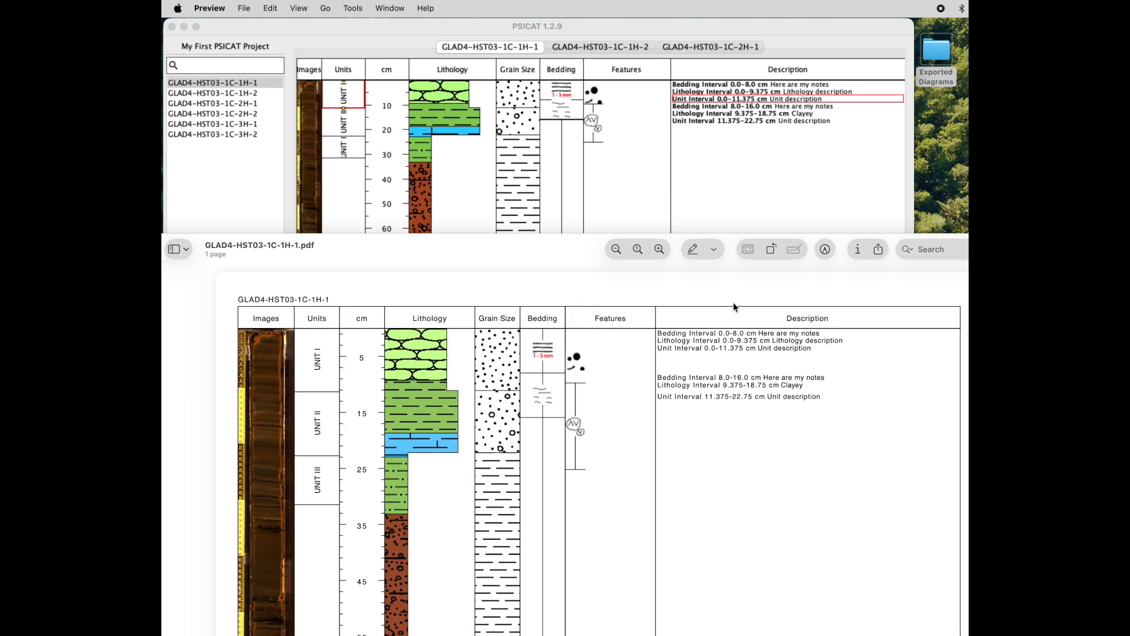
{"action": "left_click_drag", "start_coordinate": [529, 249], "coordinate": [521, 239]}
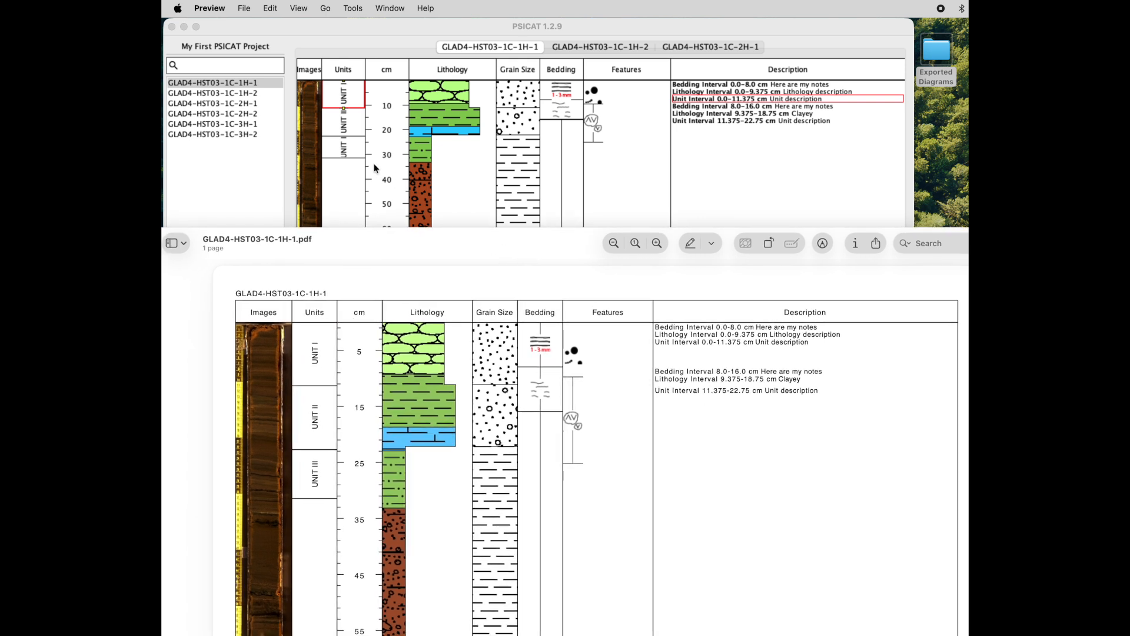
{"action": "left_click", "coordinate": [338, 24]}
{"action": "left_click", "coordinate": [296, 8]}
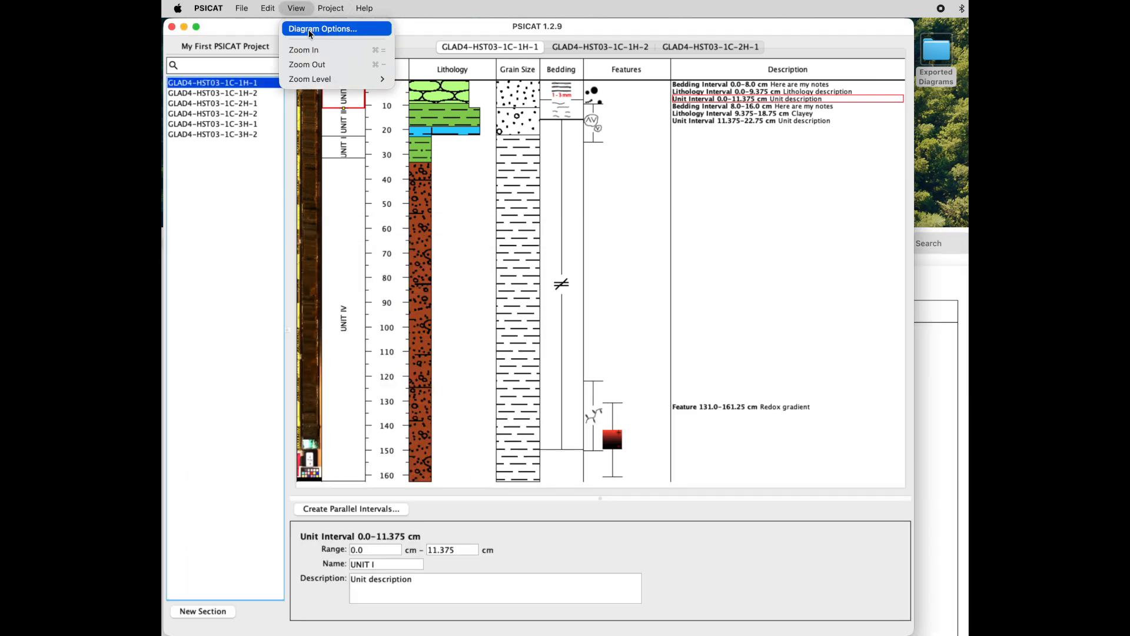
{"action": "left_click", "coordinate": [304, 7]}
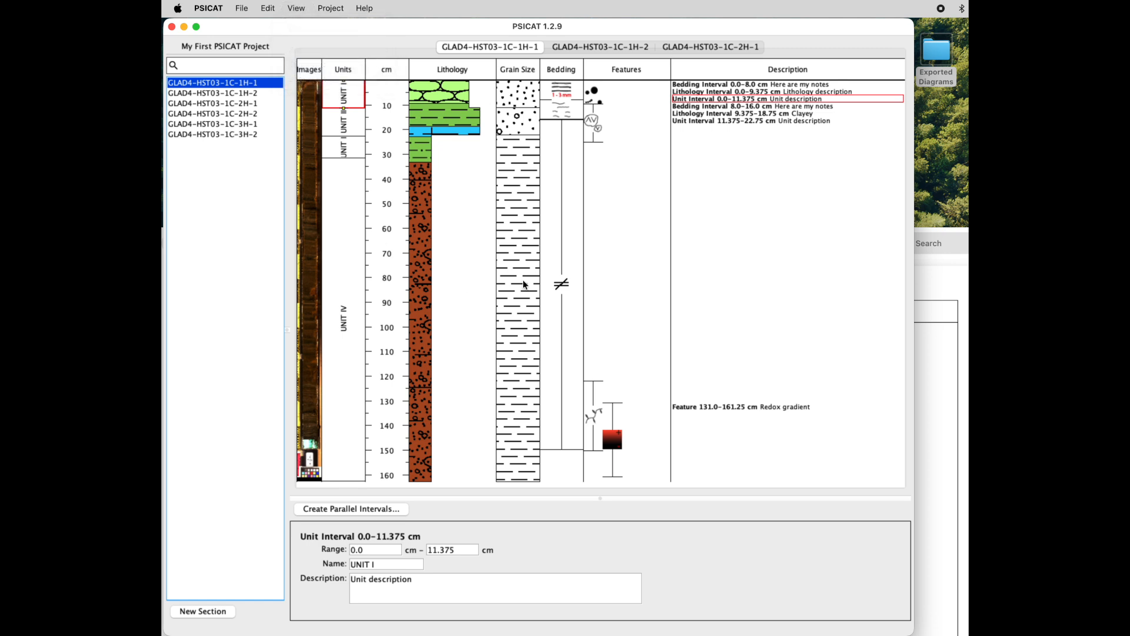
Return to the GLAD4-HST03-1C-1H-1.pdf window, compare its column header with the section diagram once more, and close the PDF
{"action": "left_click", "coordinate": [955, 289]}
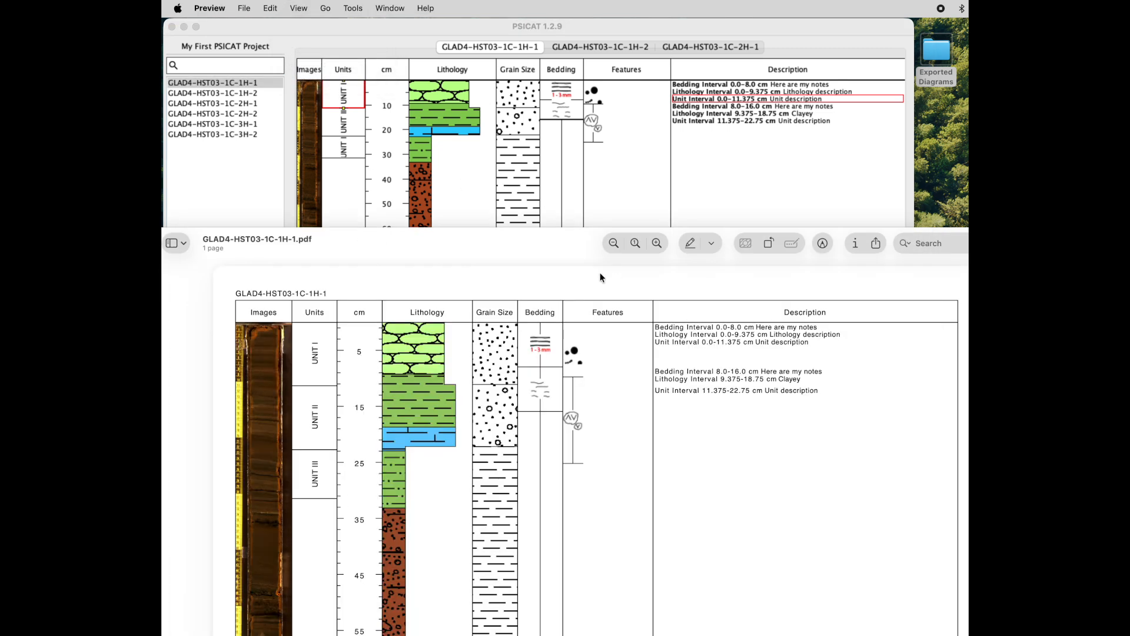
{"action": "left_click_drag", "start_coordinate": [464, 250], "coordinate": [469, 259]}
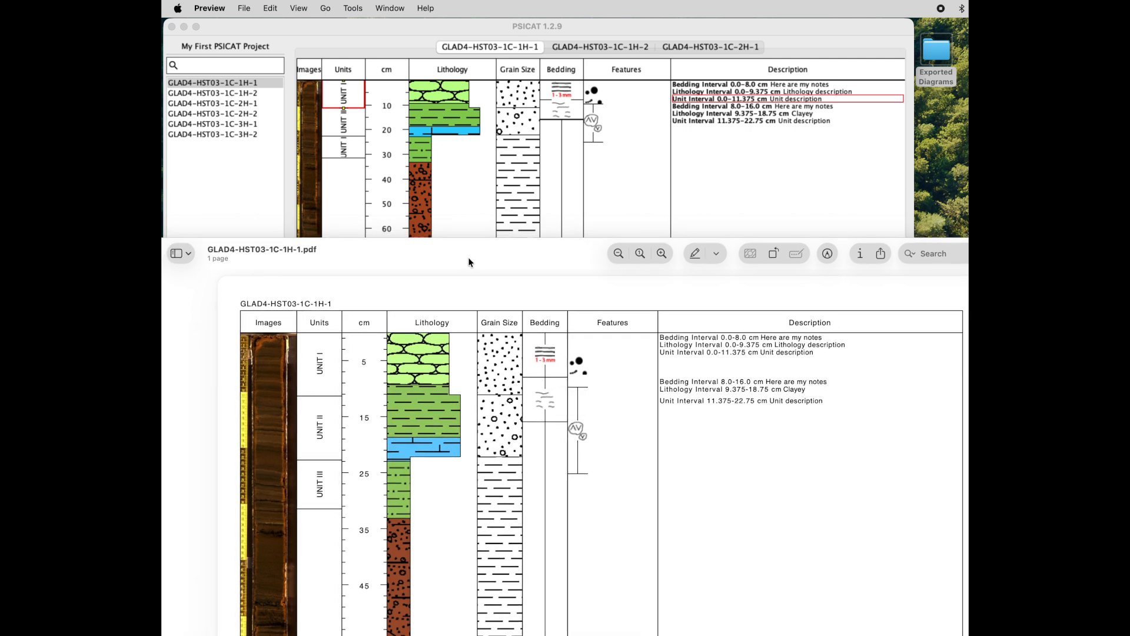
{"action": "left_click_drag", "start_coordinate": [469, 259], "coordinate": [504, 219]}
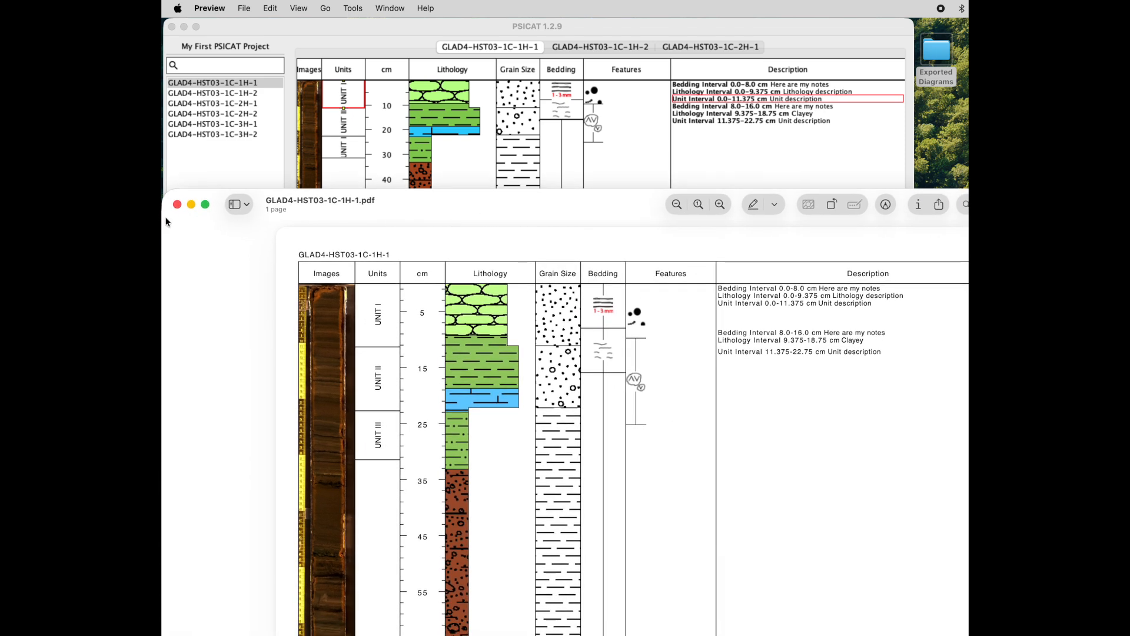
{"action": "left_click", "coordinate": [176, 205]}
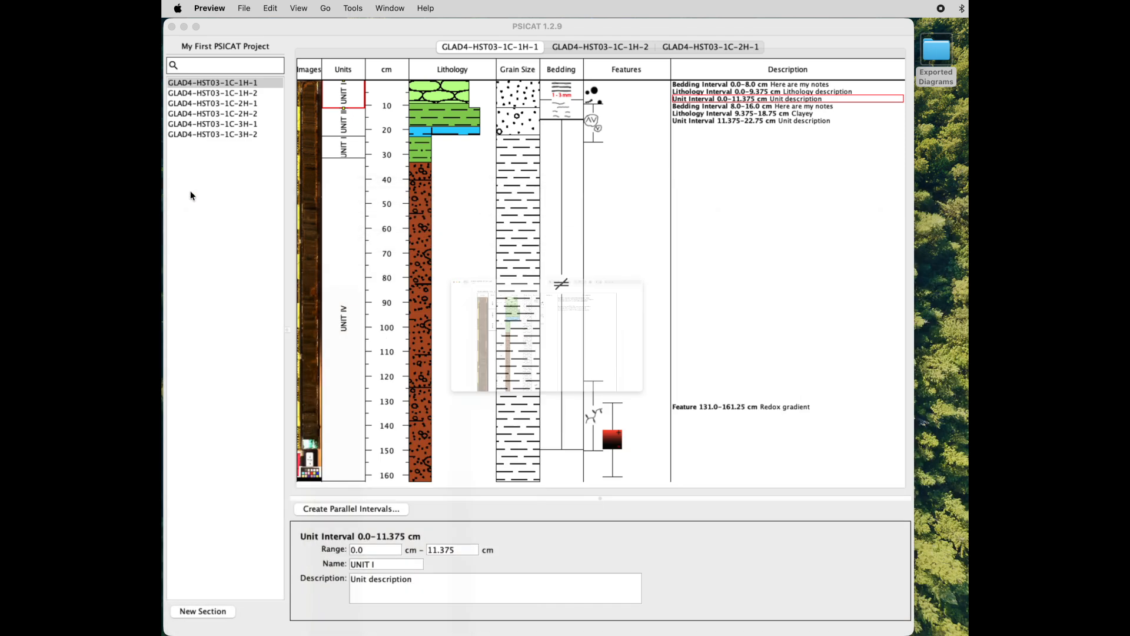
Switch back to PSICAT, open the diagram export dialog and move it slightly down, clear of the section diagram's column header
{"action": "left_click", "coordinate": [608, 32]}
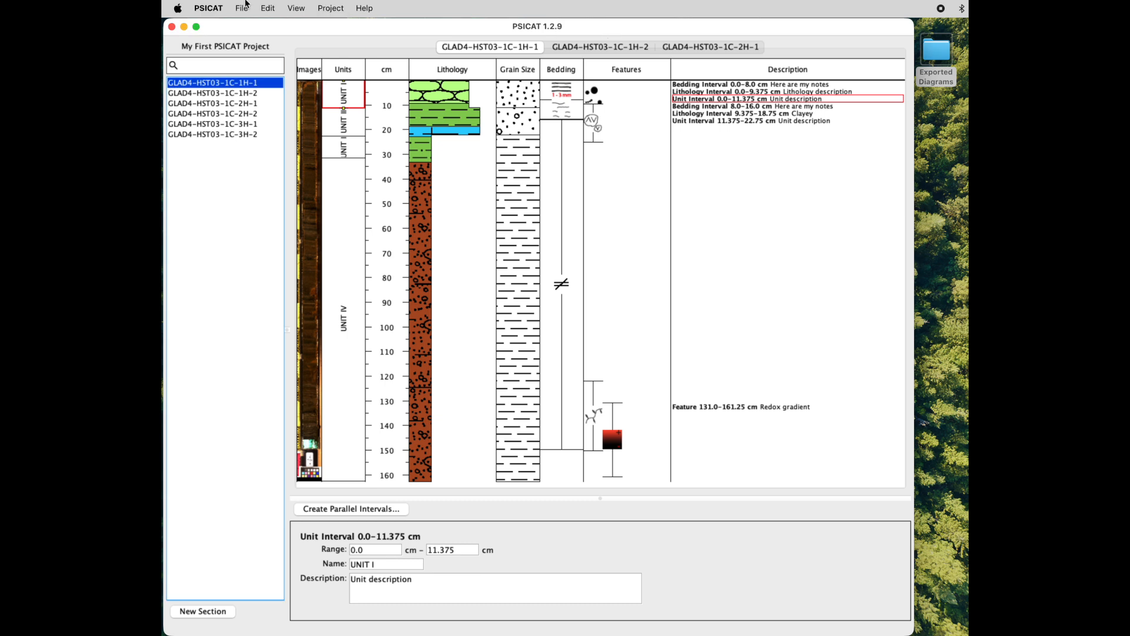
{"action": "left_click", "coordinate": [242, 7]}
{"action": "mouse_move", "coordinate": [315, 222]}
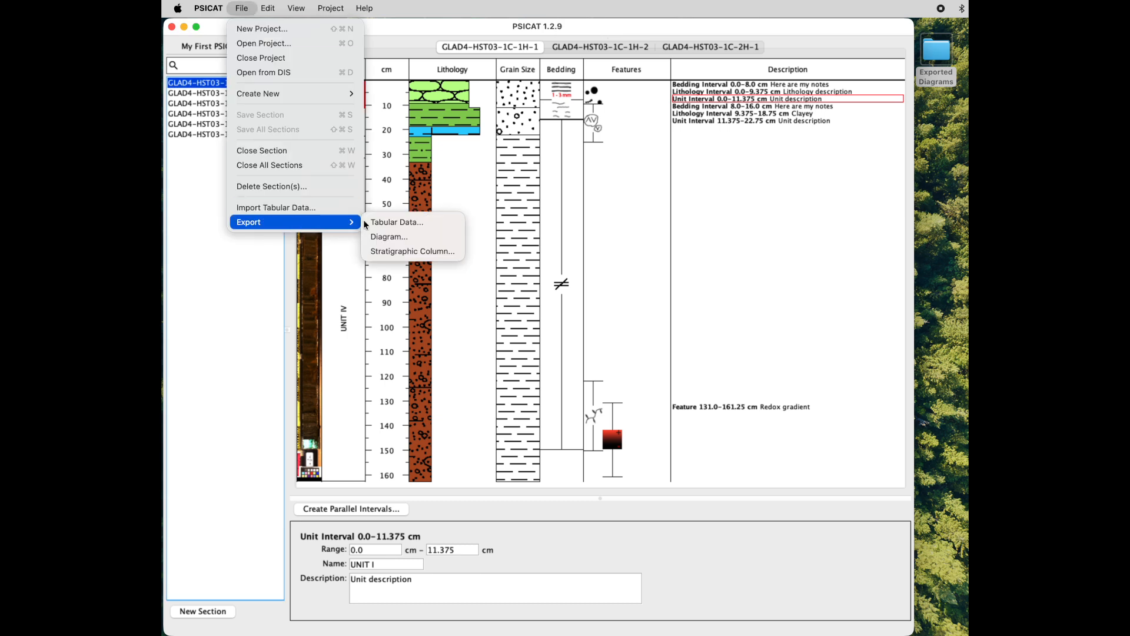
{"action": "left_click", "coordinate": [377, 237]}
{"action": "left_click_drag", "start_coordinate": [673, 126], "coordinate": [686, 158]}
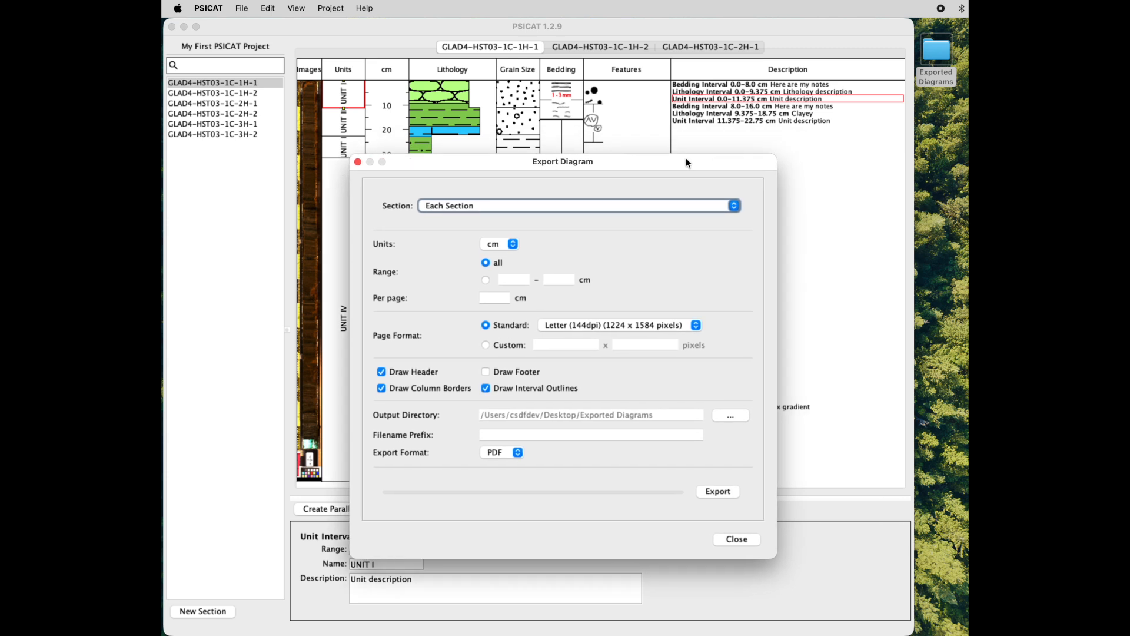